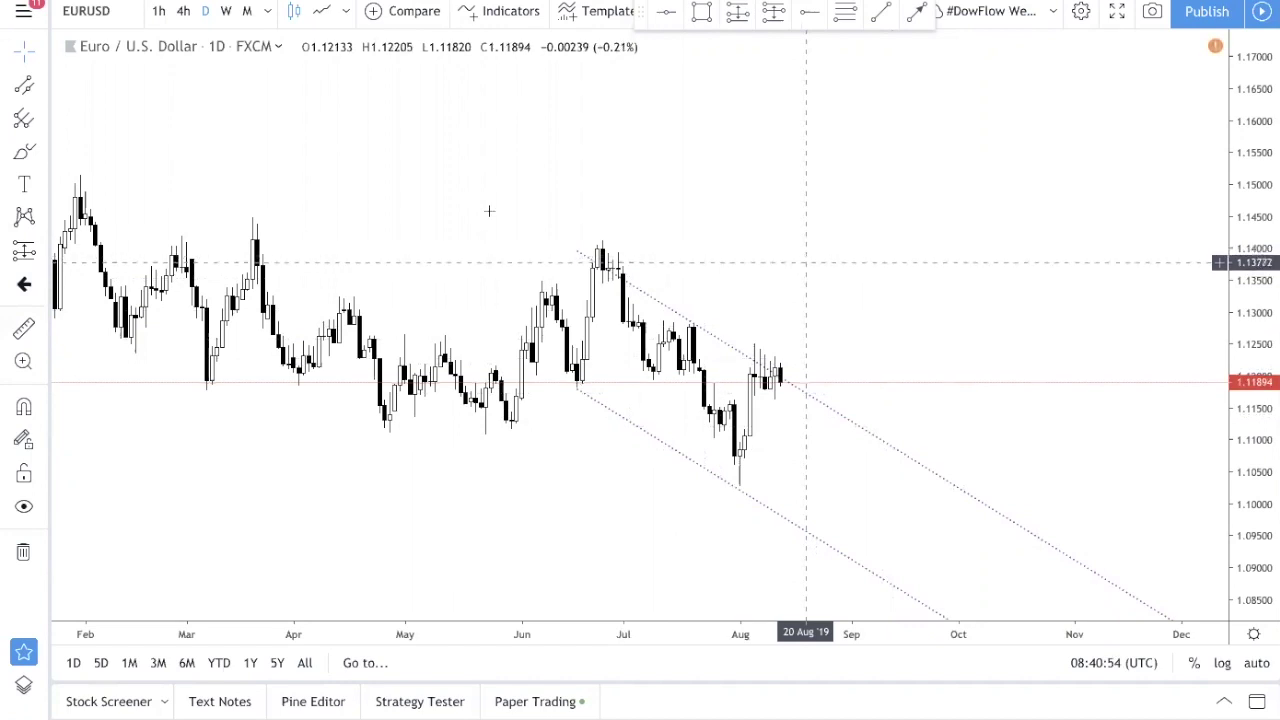
Step: Place a text note above the recent candles reading "Strong levels are found on higher time frames"
{"action": "left_click", "coordinate": [24, 185]}
{"action": "left_click", "coordinate": [616, 132]}
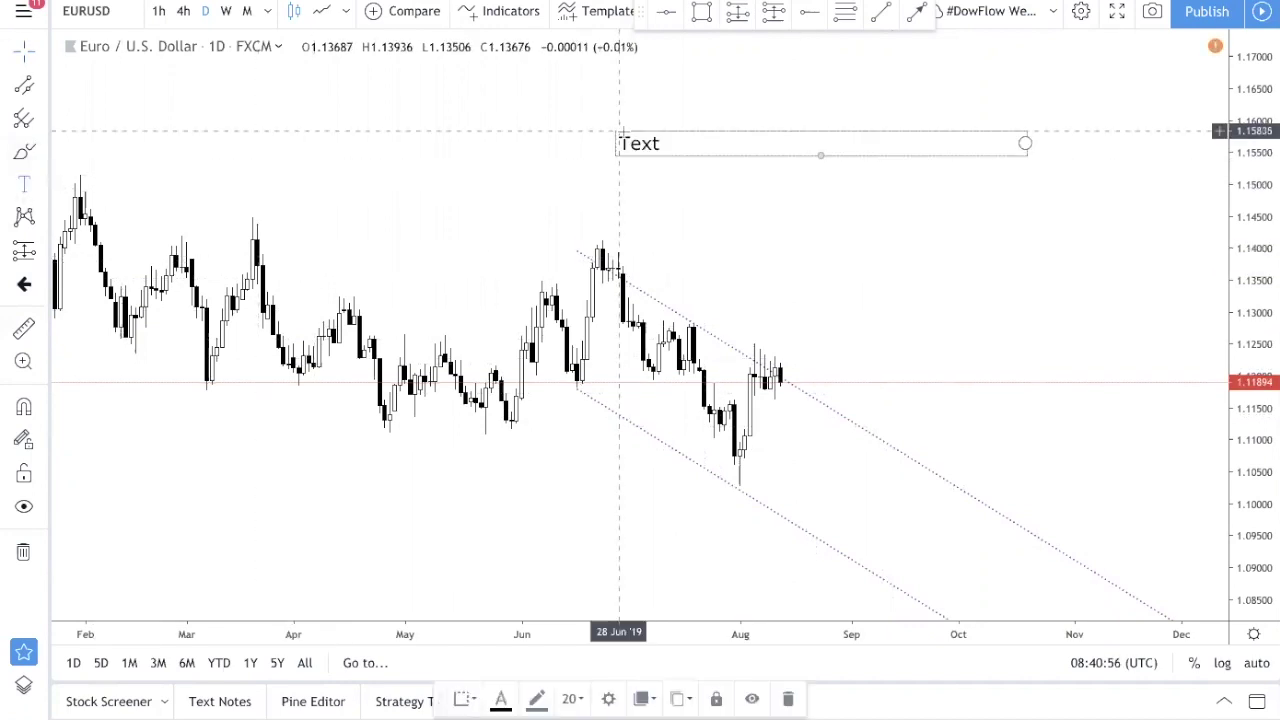
{"action": "type", "text": "S"}
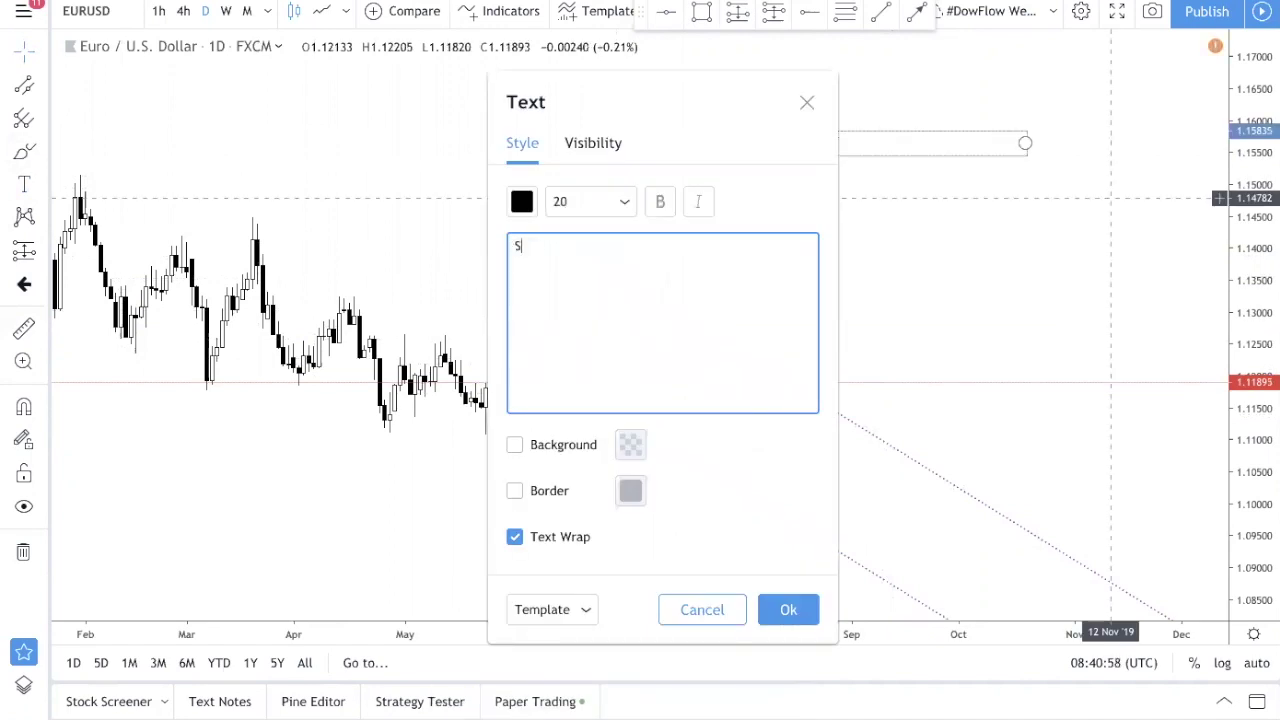
{"action": "type", "text": "trong levels are "}
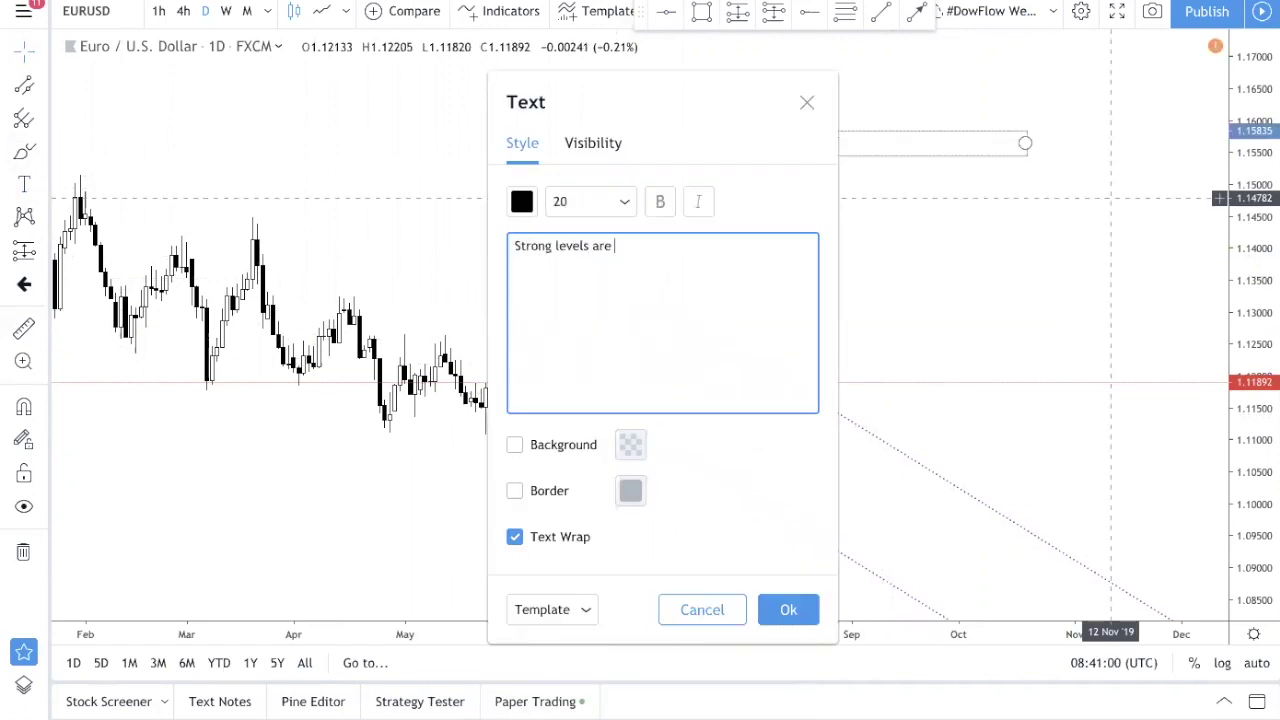
{"action": "type", "text": "found on higher time frames"}
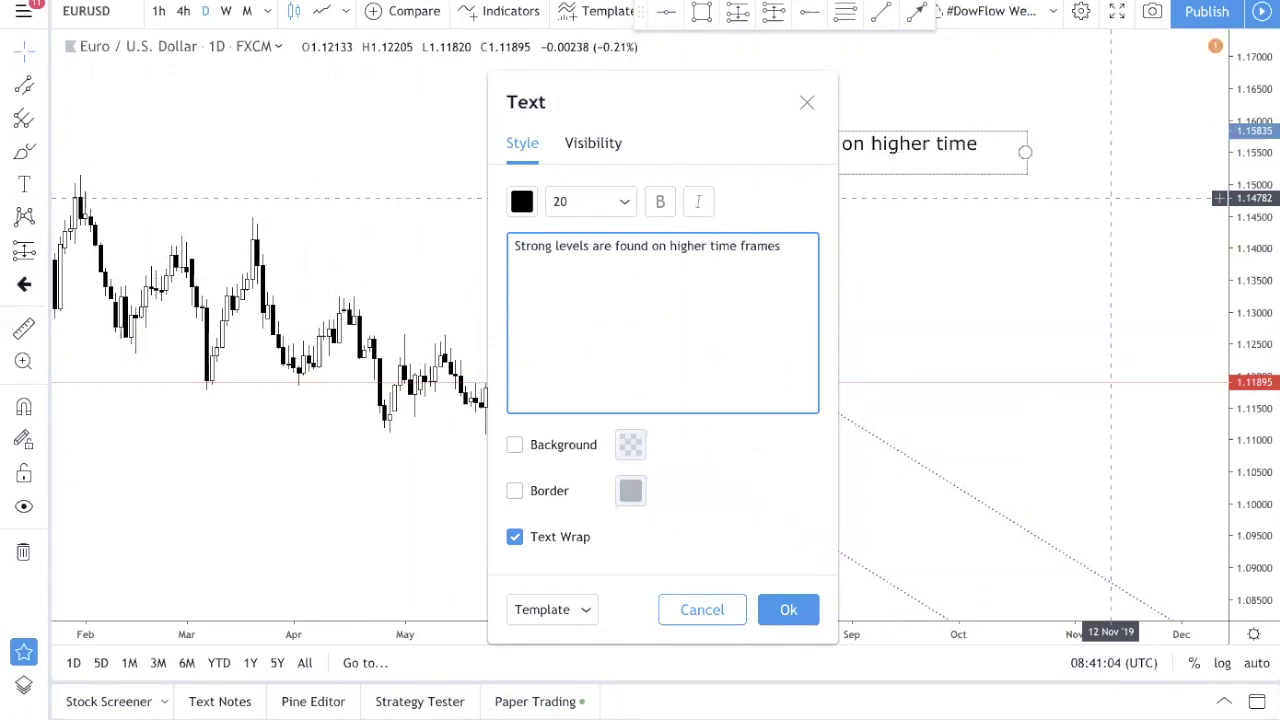
Step: Add below a blank line in the note "Higher times frames are:" with the list items "- Daily", "- Weekly" and "- Monthly", and apply it
{"action": "key", "text": "Return"}
{"action": "type", "text": "H"}
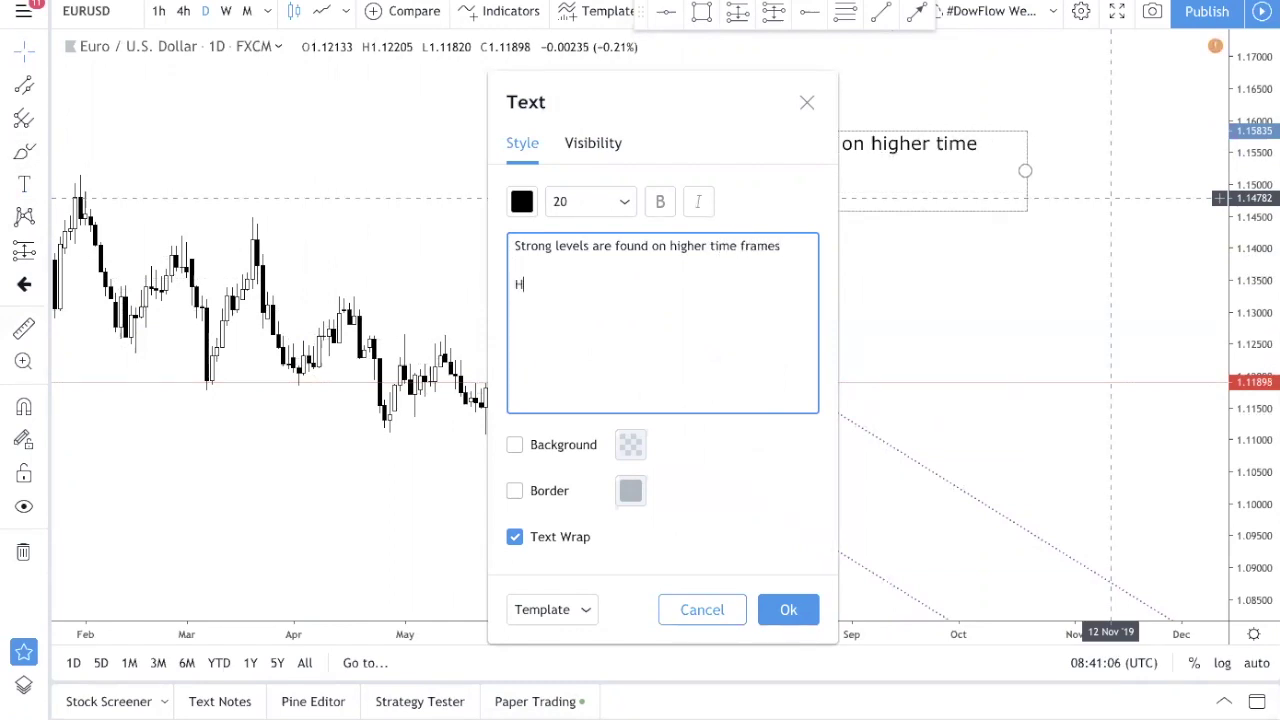
{"action": "type", "text": "igher times frames are:"}
{"action": "key", "text": "Return"}
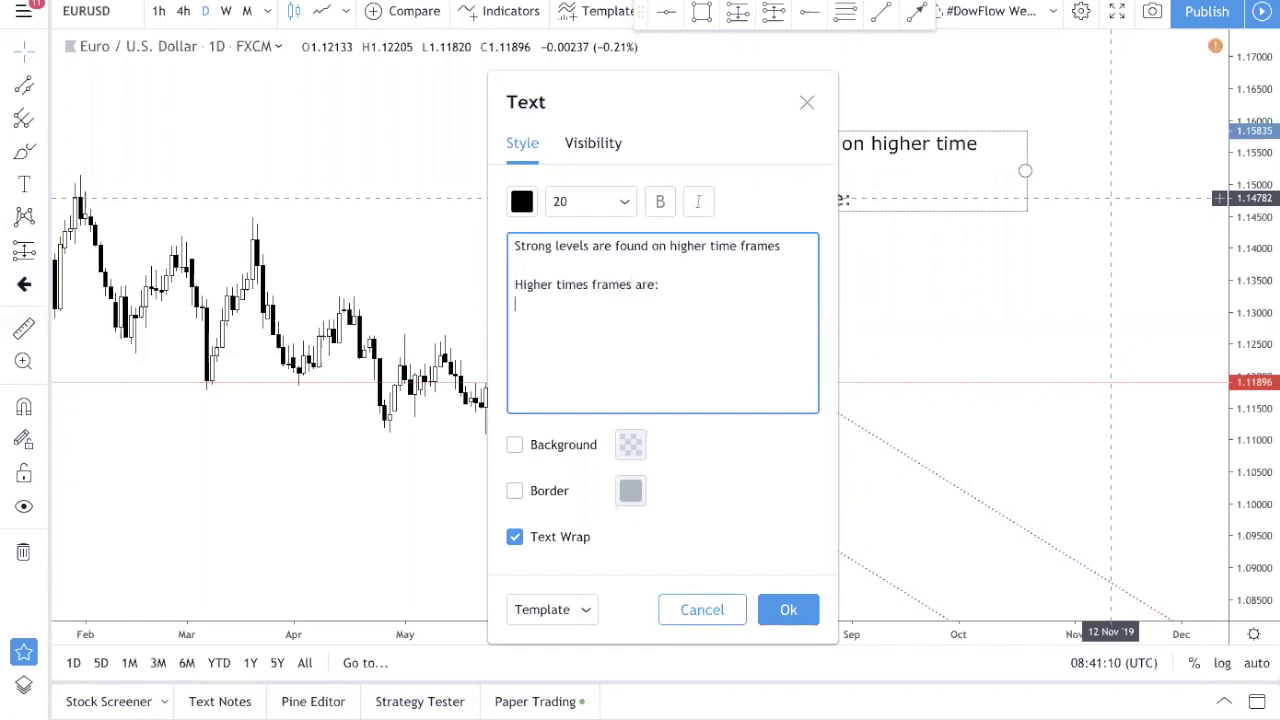
{"action": "type", "text": "- Dail"}
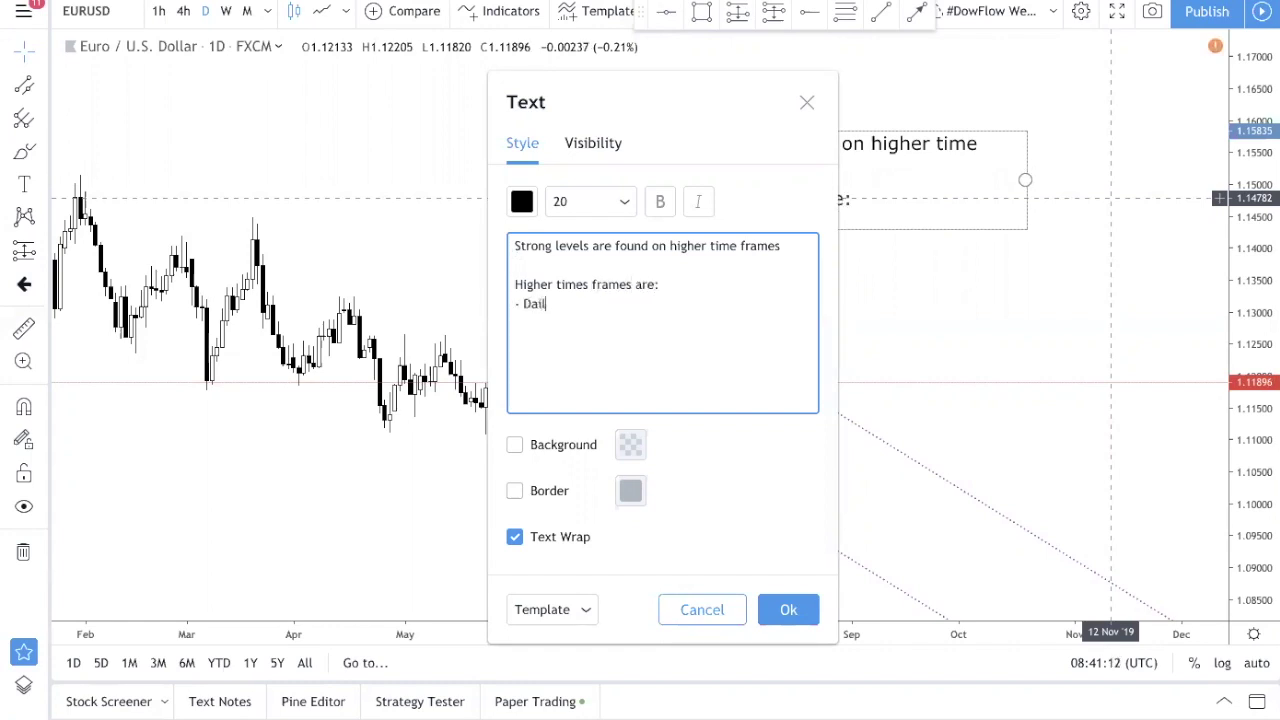
{"action": "type", "text": "y - Weekly"}
{"action": "key", "text": "Return"}
{"action": "type", "text": "- Mon th"}
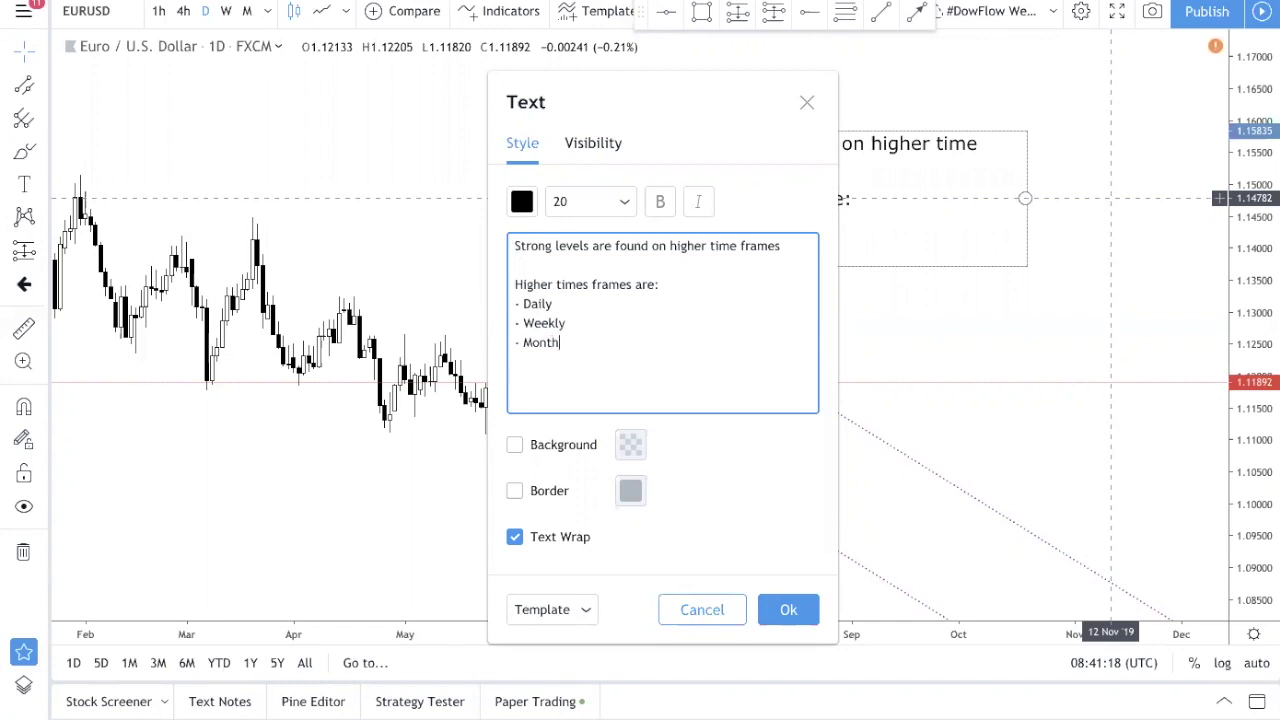
{"action": "type", "text": "ly"}
{"action": "left_click", "coordinate": [788, 609]}
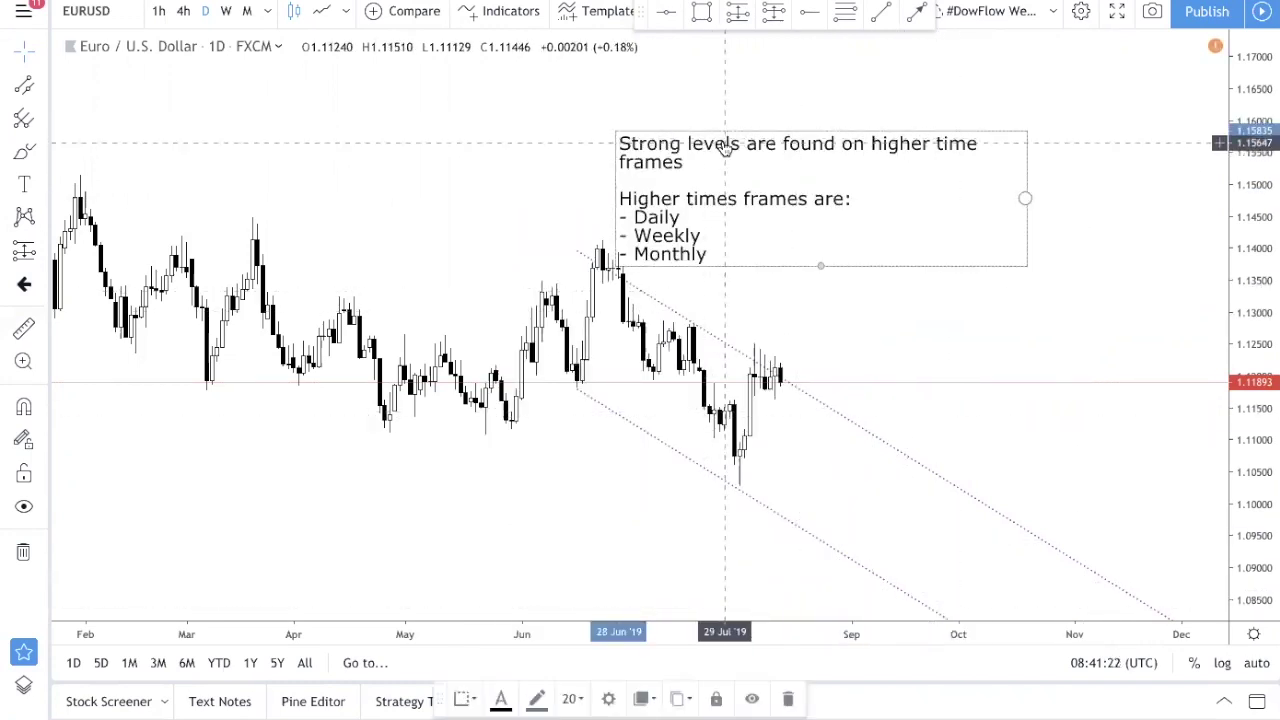
Step: Move the text note higher on the chart, clear of the June price peak
{"action": "left_click_drag", "start_coordinate": [737, 143], "coordinate": [735, 103]}
{"action": "left_click", "coordinate": [840, 262]}
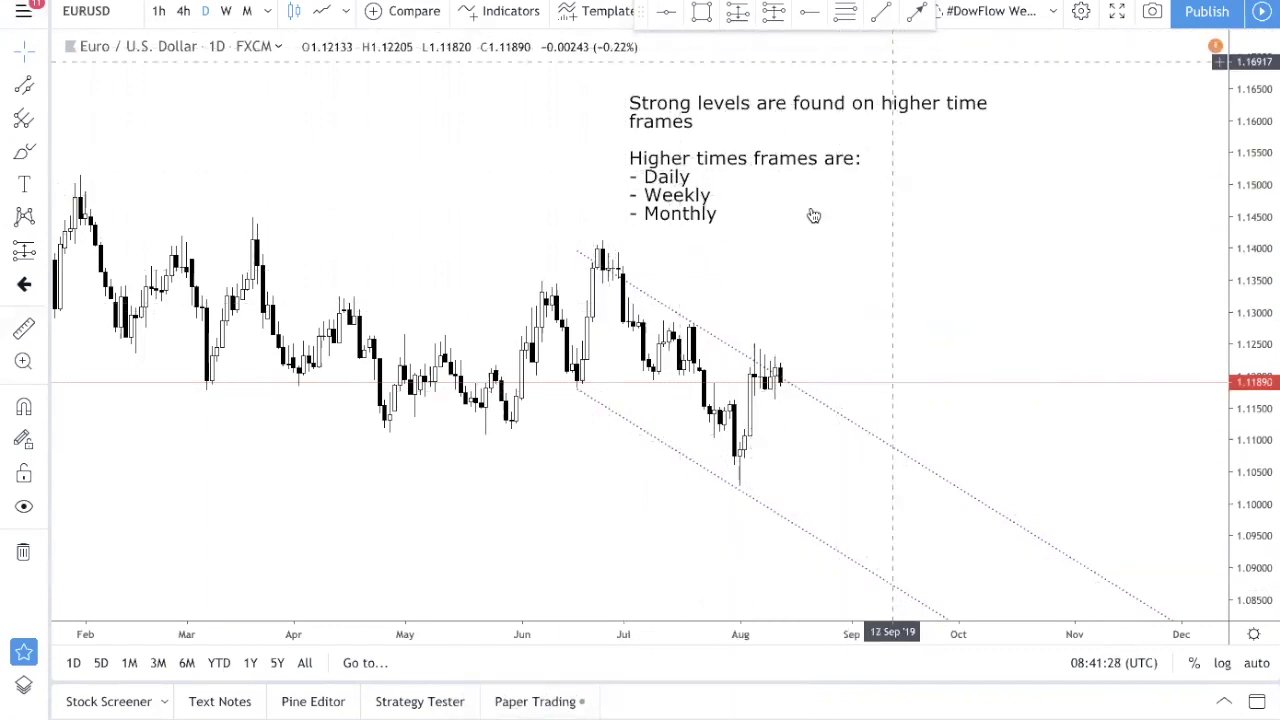
{"action": "left_click", "coordinate": [695, 323]}
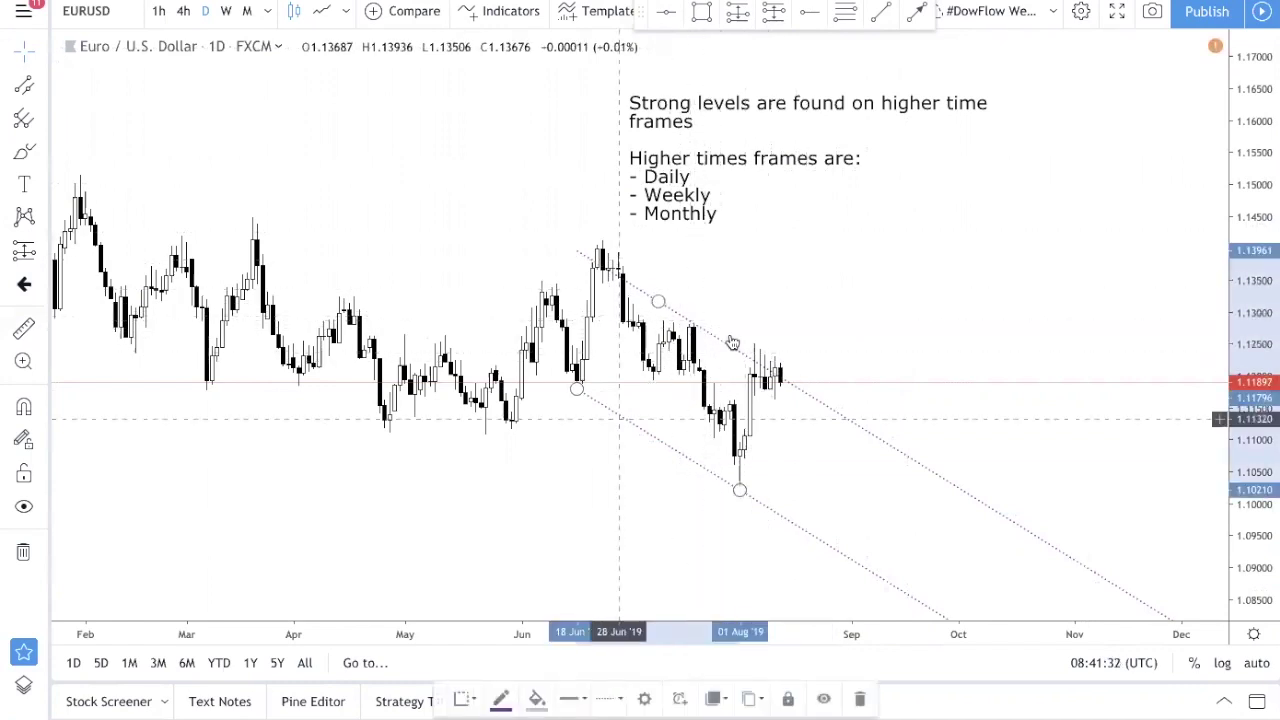
{"action": "left_click", "coordinate": [457, 436]}
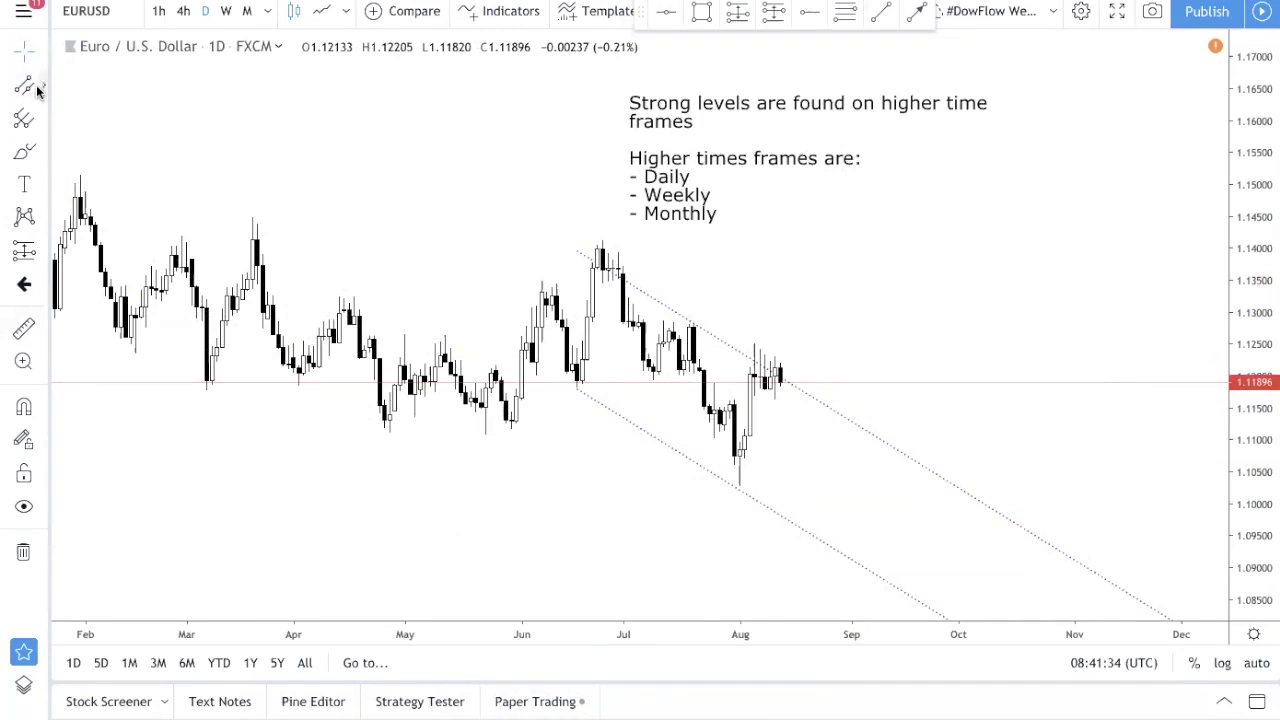
Step: Draw a rising trend line from the 30 May low through the 18 June low, with its second anchor on 16 July
{"action": "left_click", "coordinate": [884, 20]}
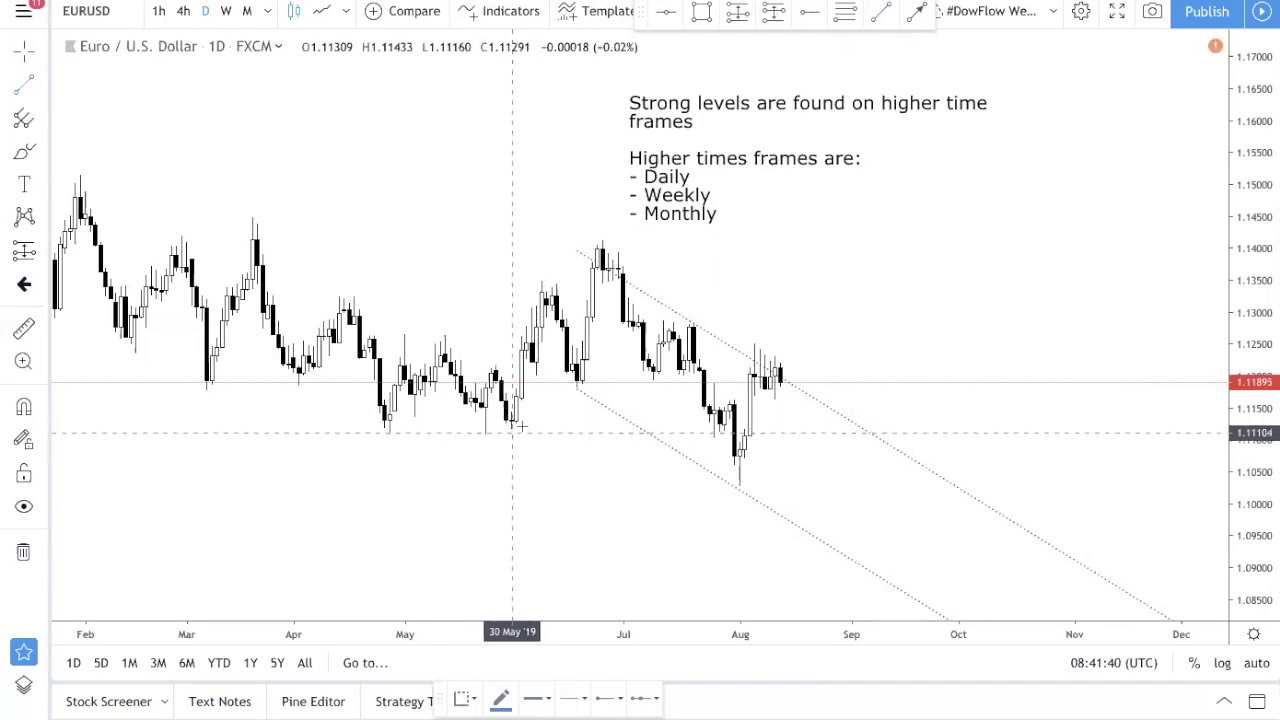
{"action": "left_click", "coordinate": [511, 432]}
{"action": "left_click", "coordinate": [679, 316]}
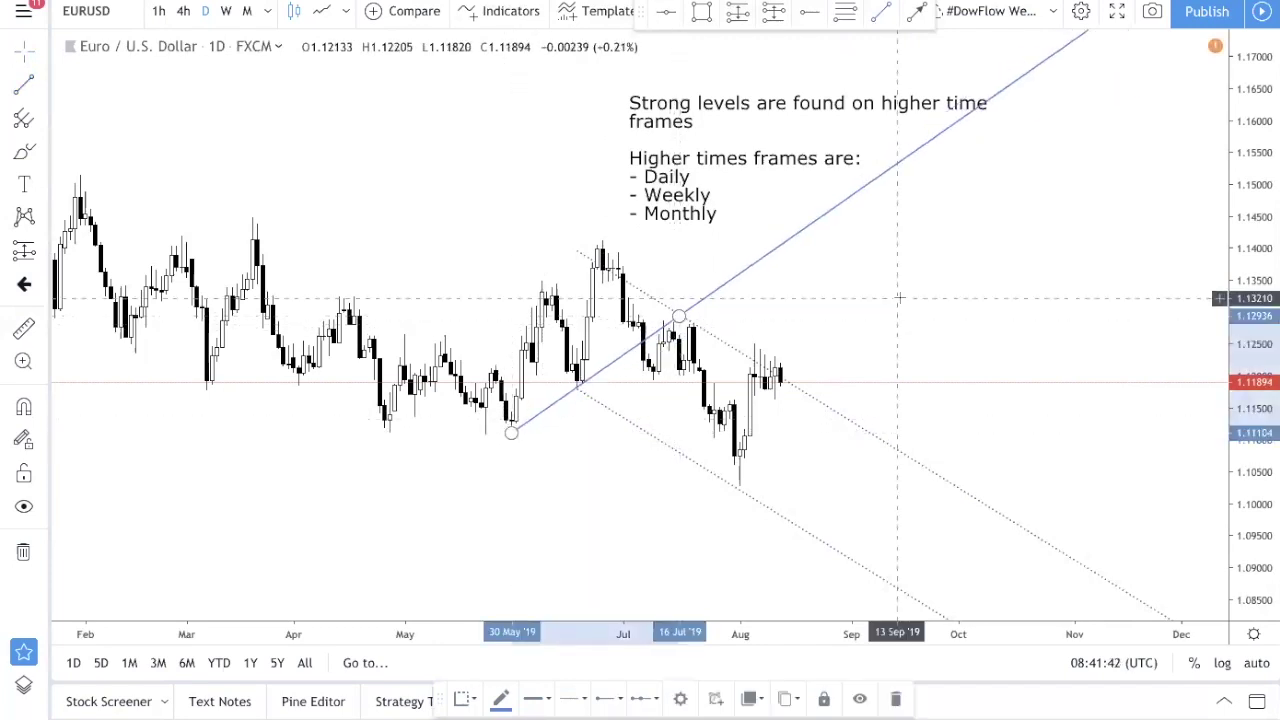
{"action": "left_click", "coordinate": [898, 298]}
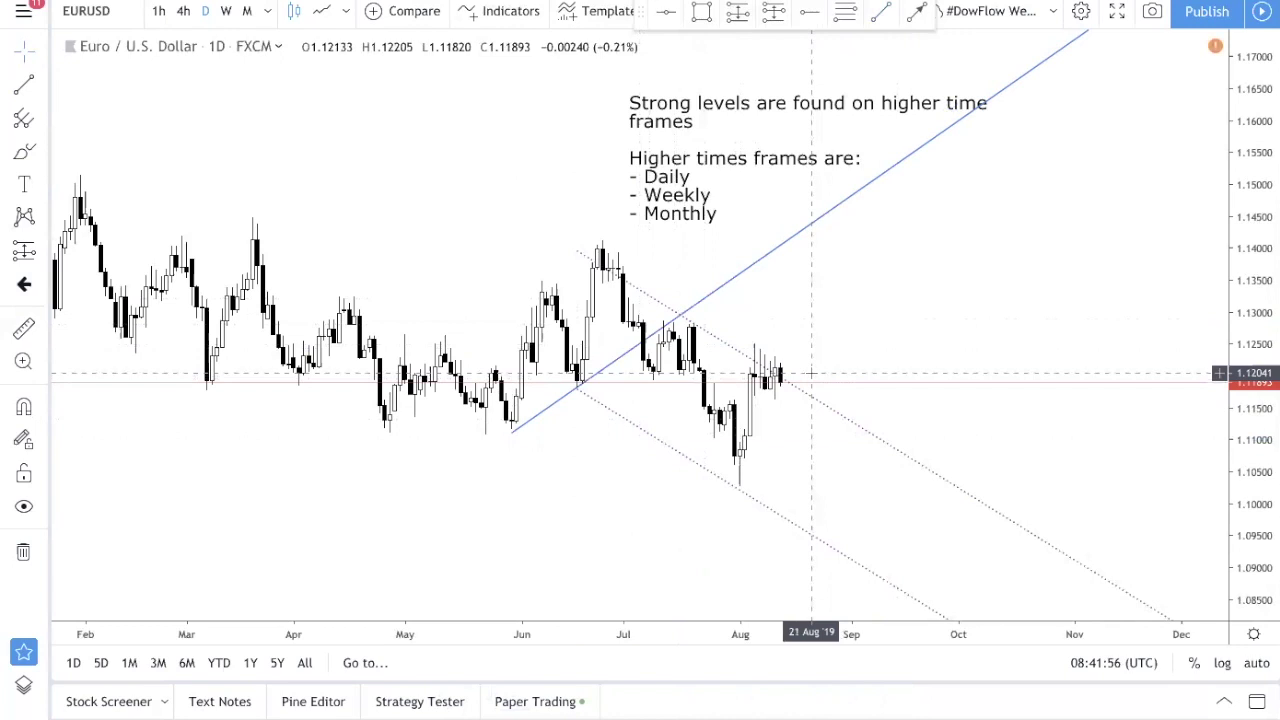
Step: Delete the rising trend line and the existing descending channel from the chart
{"action": "left_click", "coordinate": [640, 344]}
{"action": "key", "text": "Delete"}
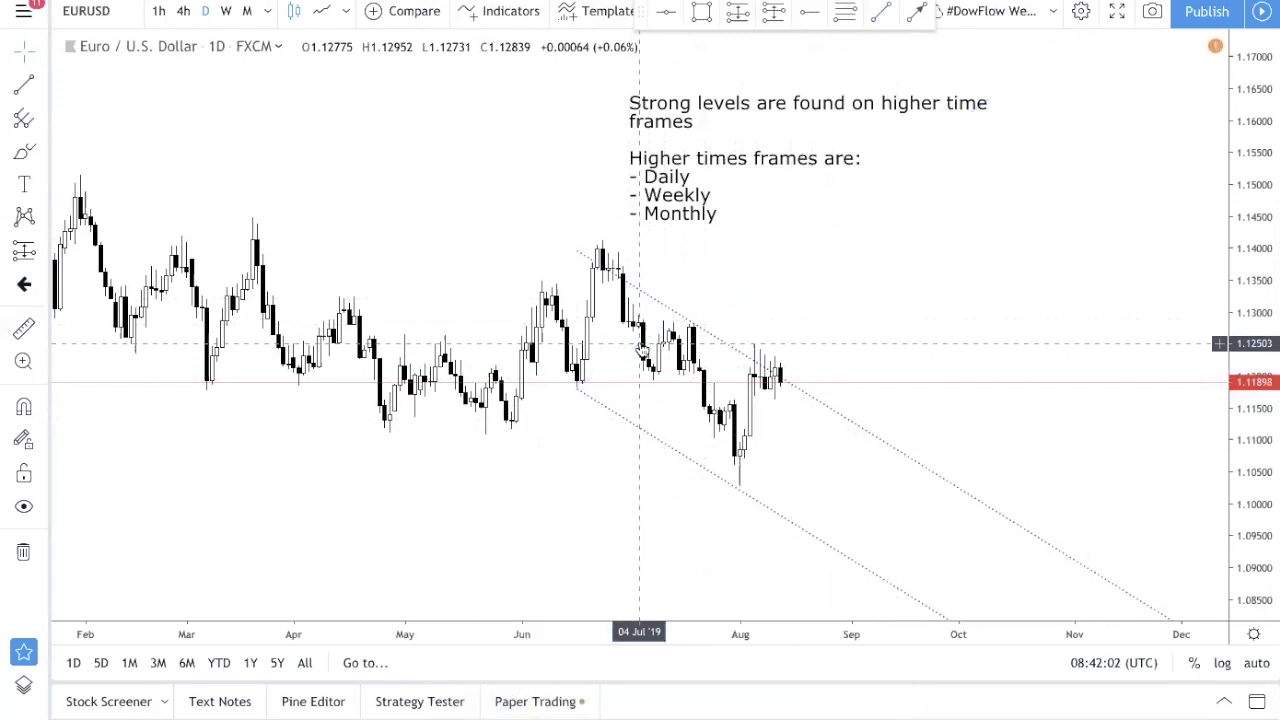
{"action": "left_click", "coordinate": [704, 335]}
{"action": "key", "text": "Delete"}
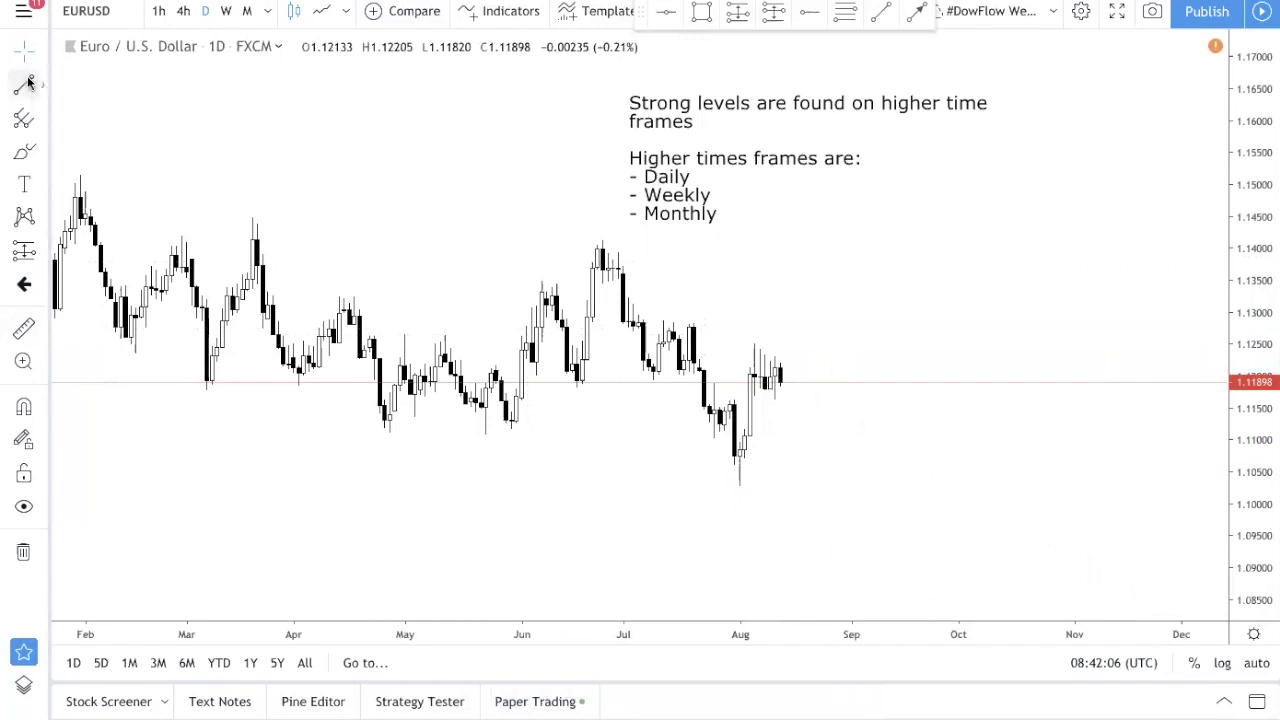
{"action": "left_click", "coordinate": [44, 126]}
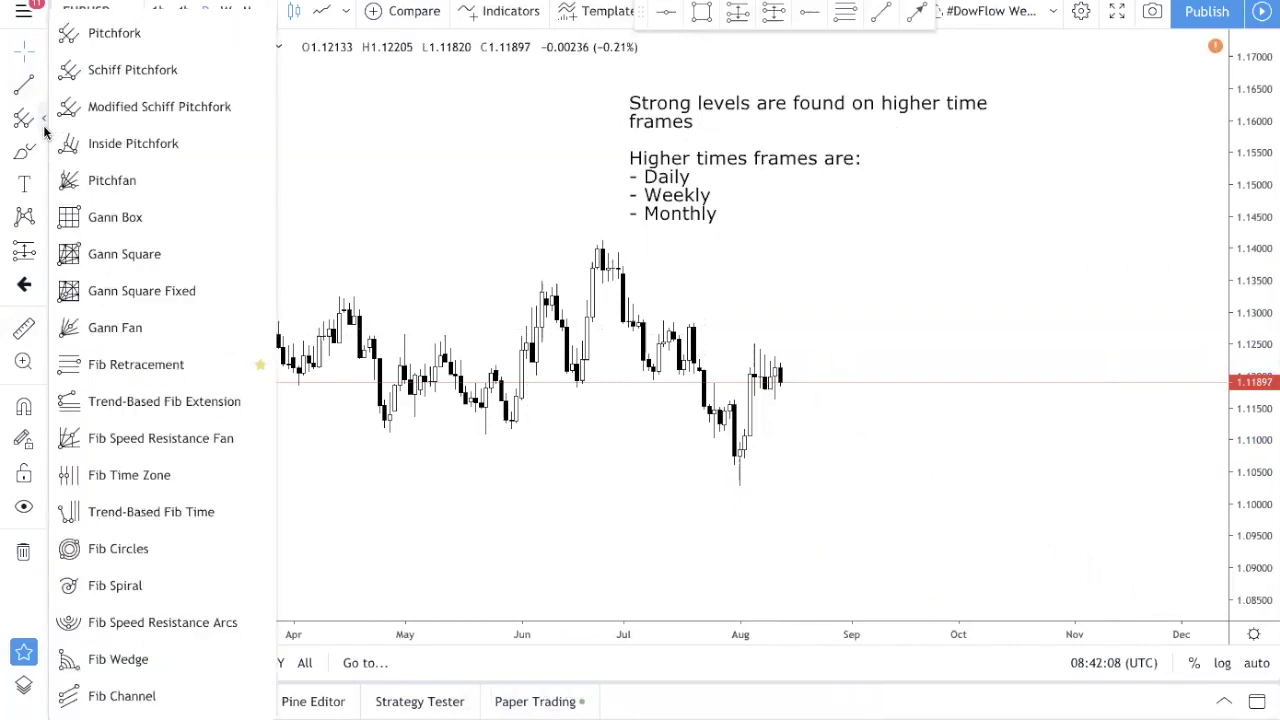
{"action": "left_click", "coordinate": [44, 126]}
{"action": "left_click", "coordinate": [44, 150]}
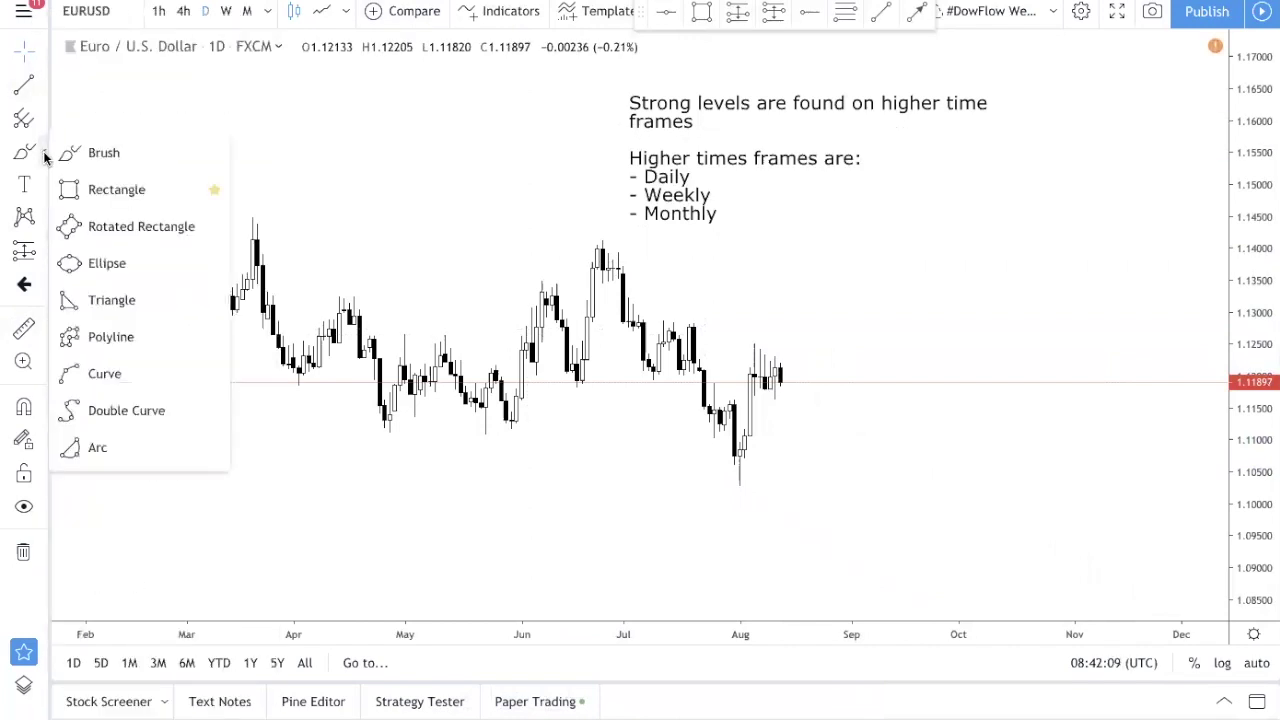
{"action": "left_click", "coordinate": [44, 215]}
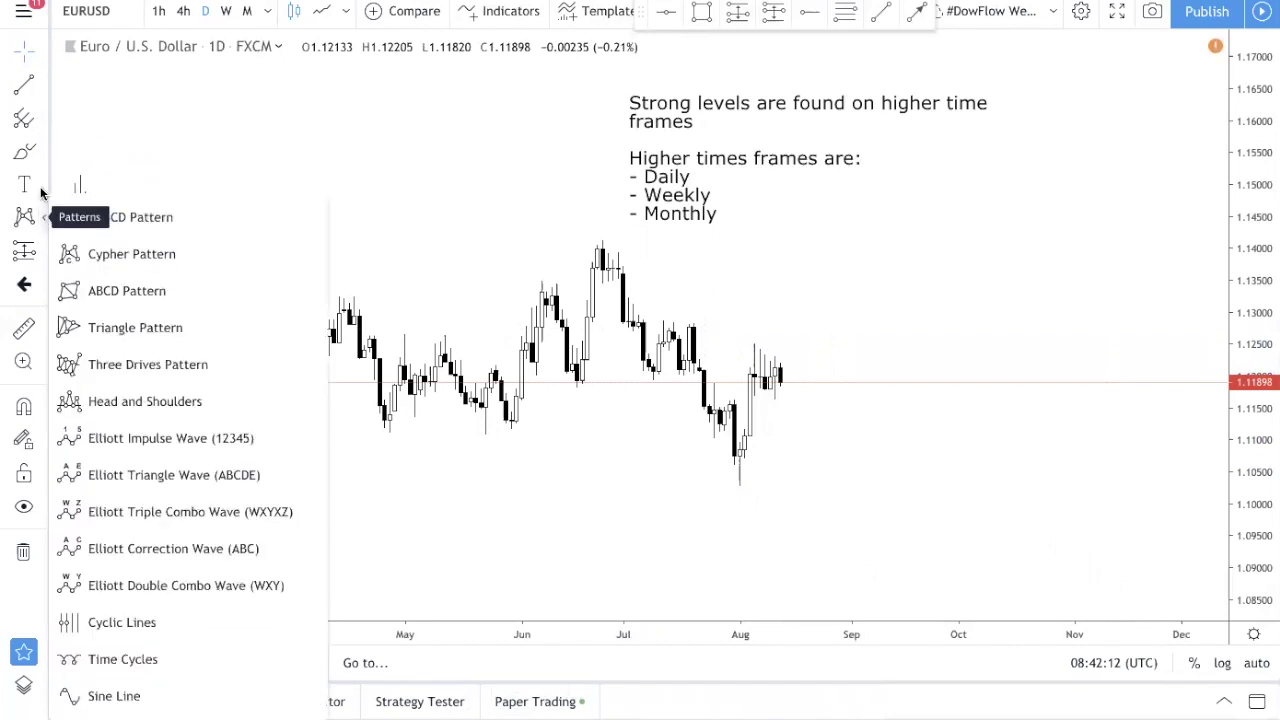
{"action": "left_click", "coordinate": [41, 185]}
{"action": "left_click", "coordinate": [41, 183]}
Step: Add Parallel Channel to the favorite tools and draw a channel through the 18 June and 1 August lows, with its upper line at the 19 July high
{"action": "left_click", "coordinate": [44, 88]}
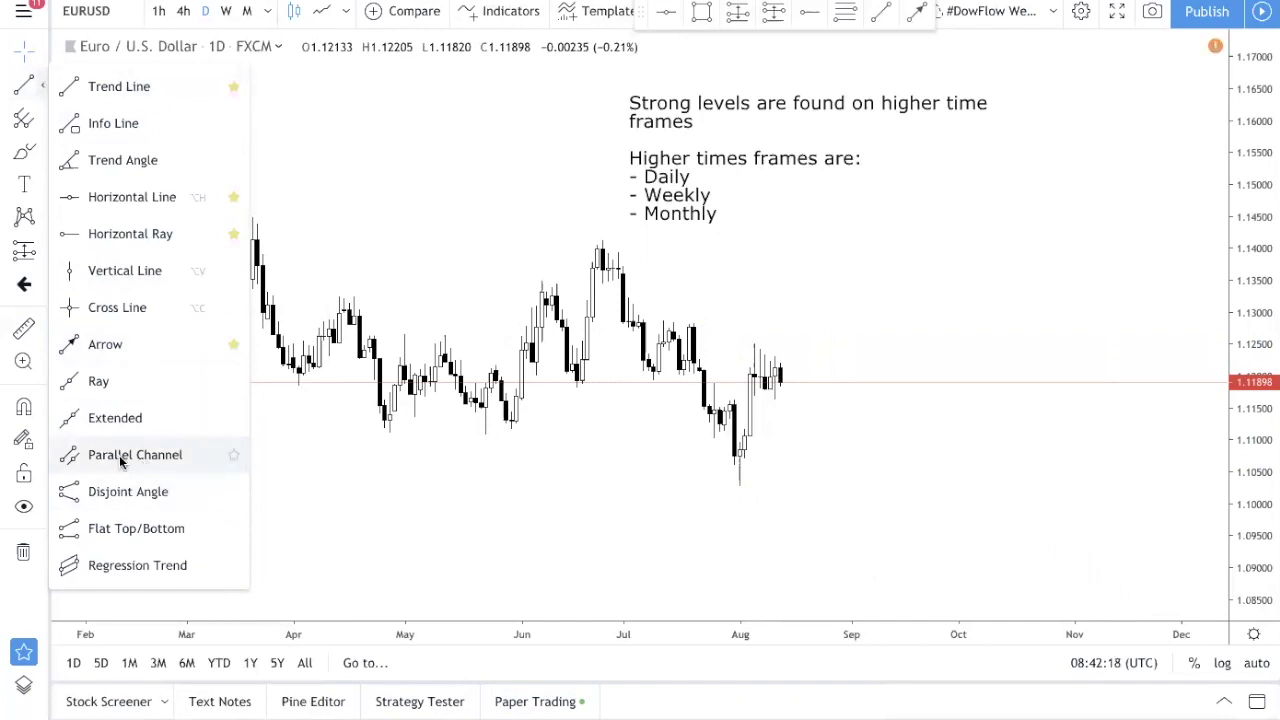
{"action": "left_click", "coordinate": [232, 458]}
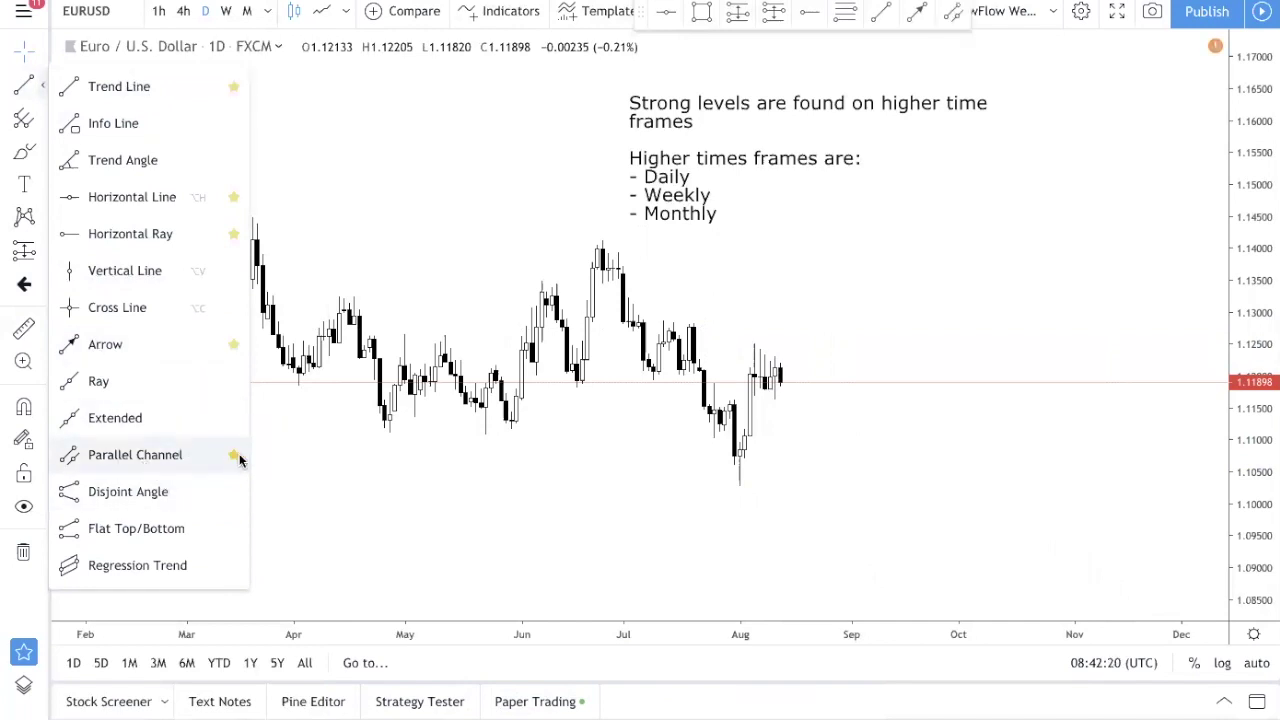
{"action": "left_click", "coordinate": [953, 20]}
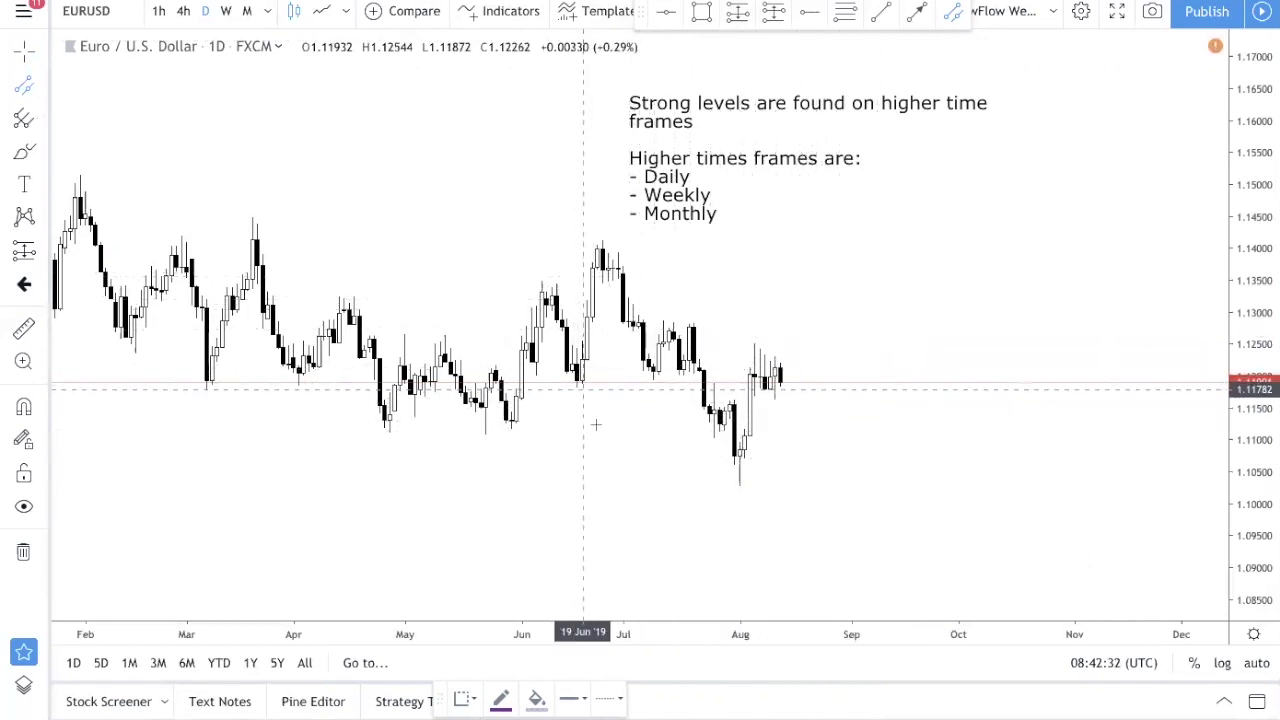
{"action": "left_click", "coordinate": [577, 385]}
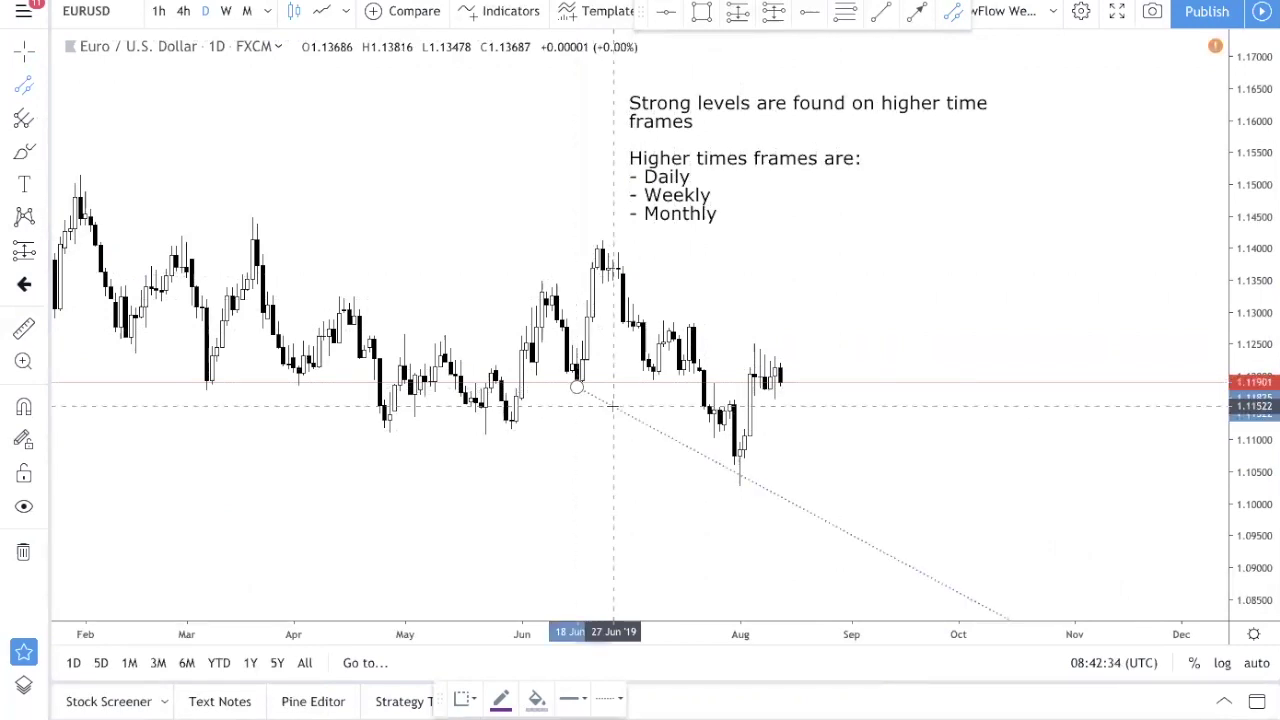
{"action": "left_click", "coordinate": [740, 487]}
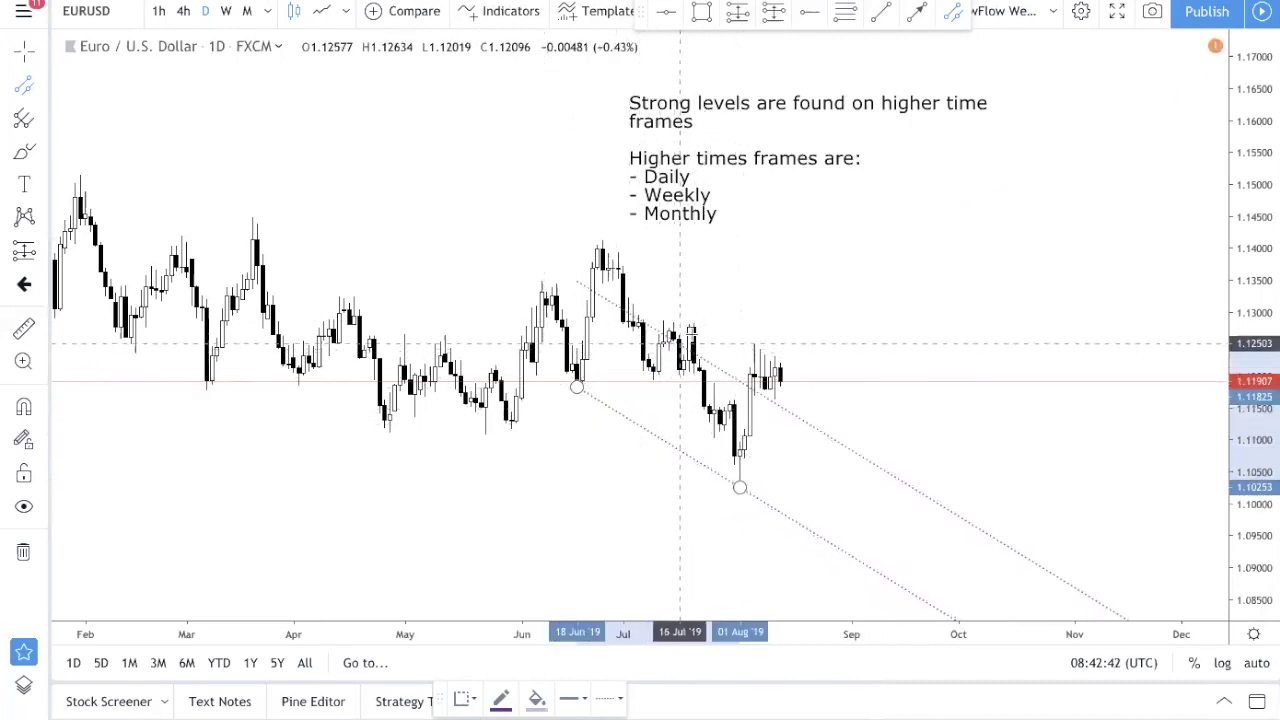
{"action": "left_click", "coordinate": [694, 323]}
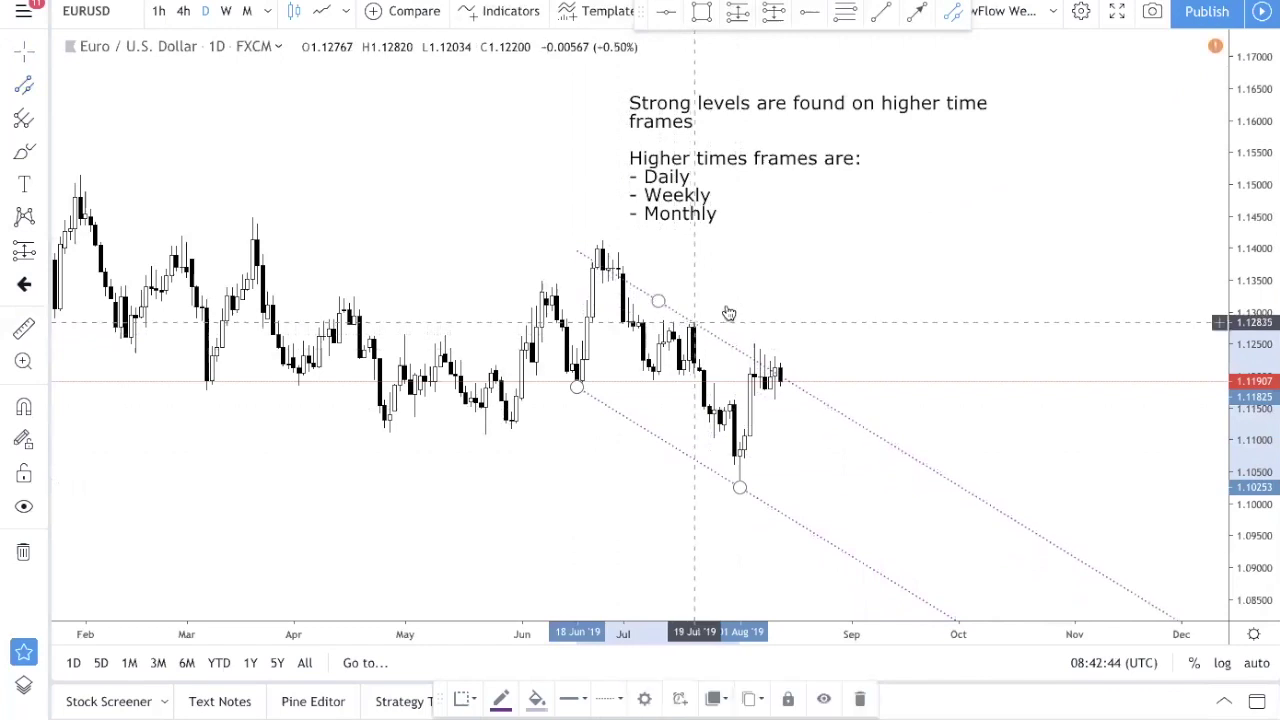
{"action": "left_click", "coordinate": [729, 260]}
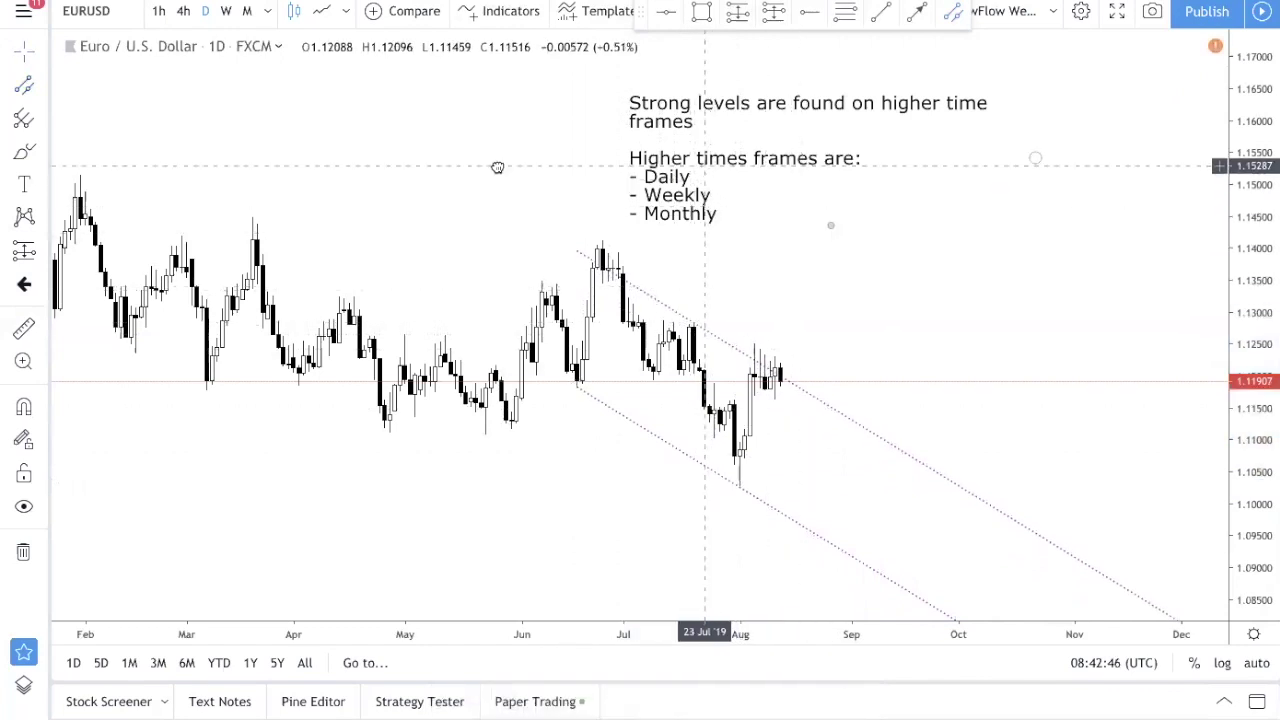
Step: Move the strong levels note left on the chart, above the March to June candles
{"action": "left_click_drag", "start_coordinate": [788, 166], "coordinate": [493, 160]}
{"action": "left_click", "coordinate": [920, 200]}
Step: Add a second text note reading "Guidelines to using equidistance channels" and align it beside the top of the first note
{"action": "left_click", "coordinate": [24, 186]}
{"action": "left_click", "coordinate": [874, 150]}
{"action": "type", "text": "e"}
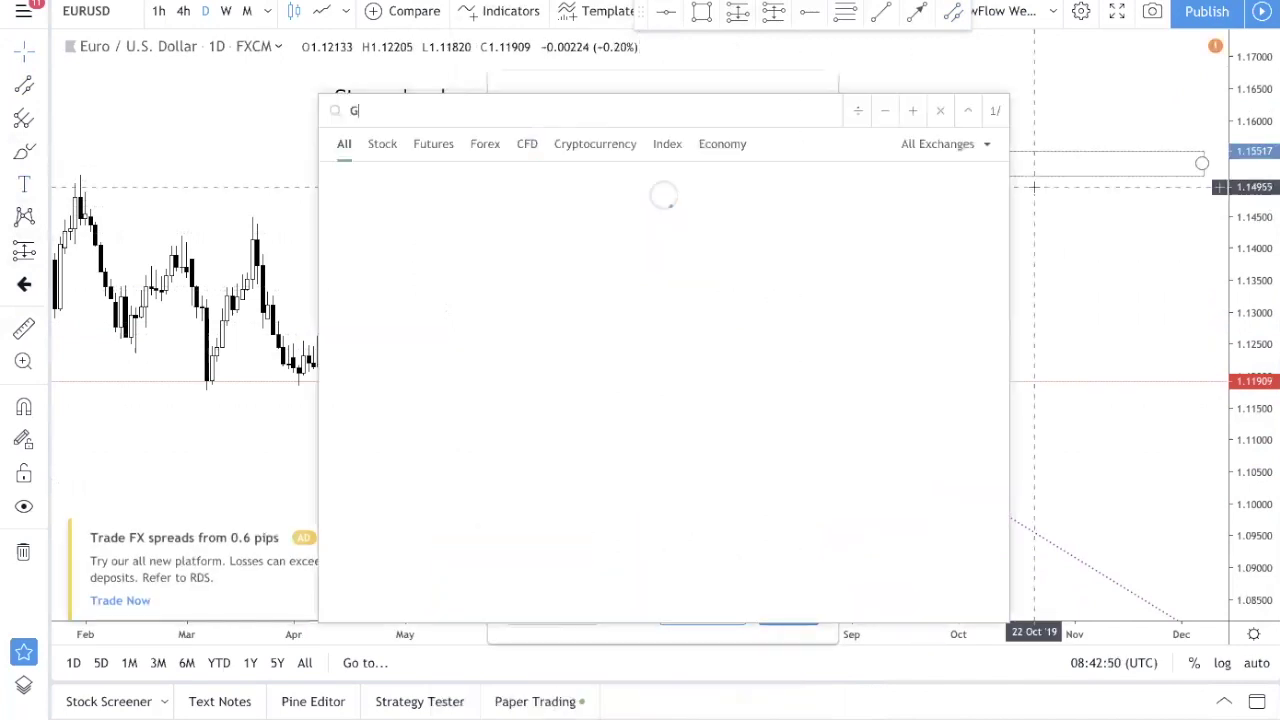
{"action": "key", "text": "Escape"}
{"action": "left_click", "coordinate": [586, 244]}
{"action": "type", "text": "Guidelines to usi"}
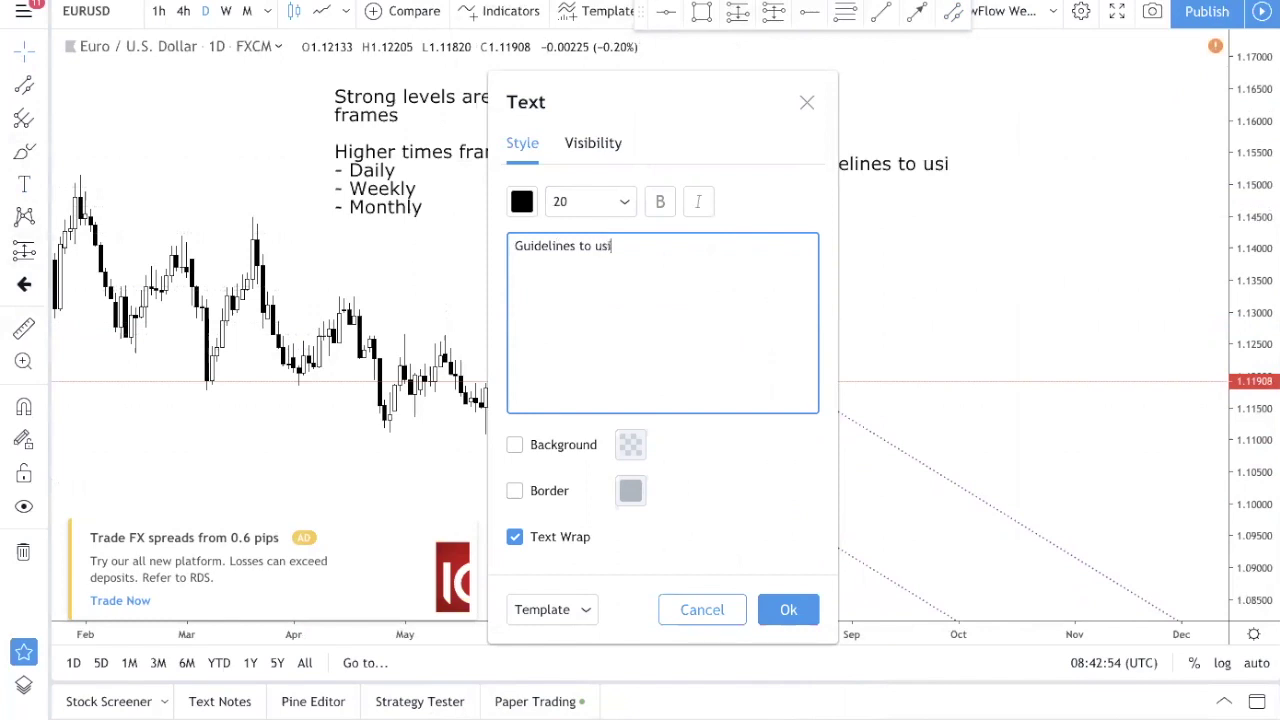
{"action": "type", "text": "ng equidista"}
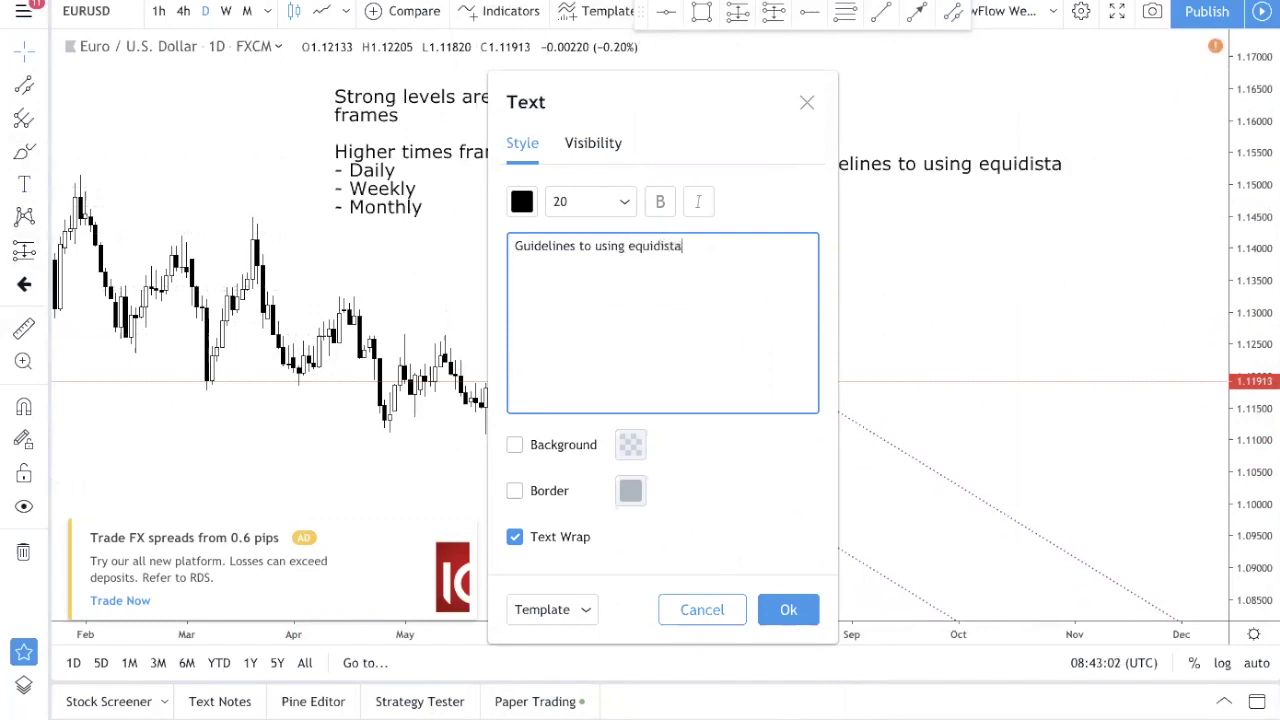
{"action": "type", "text": "nce channels"}
{"action": "key", "text": "Return"}
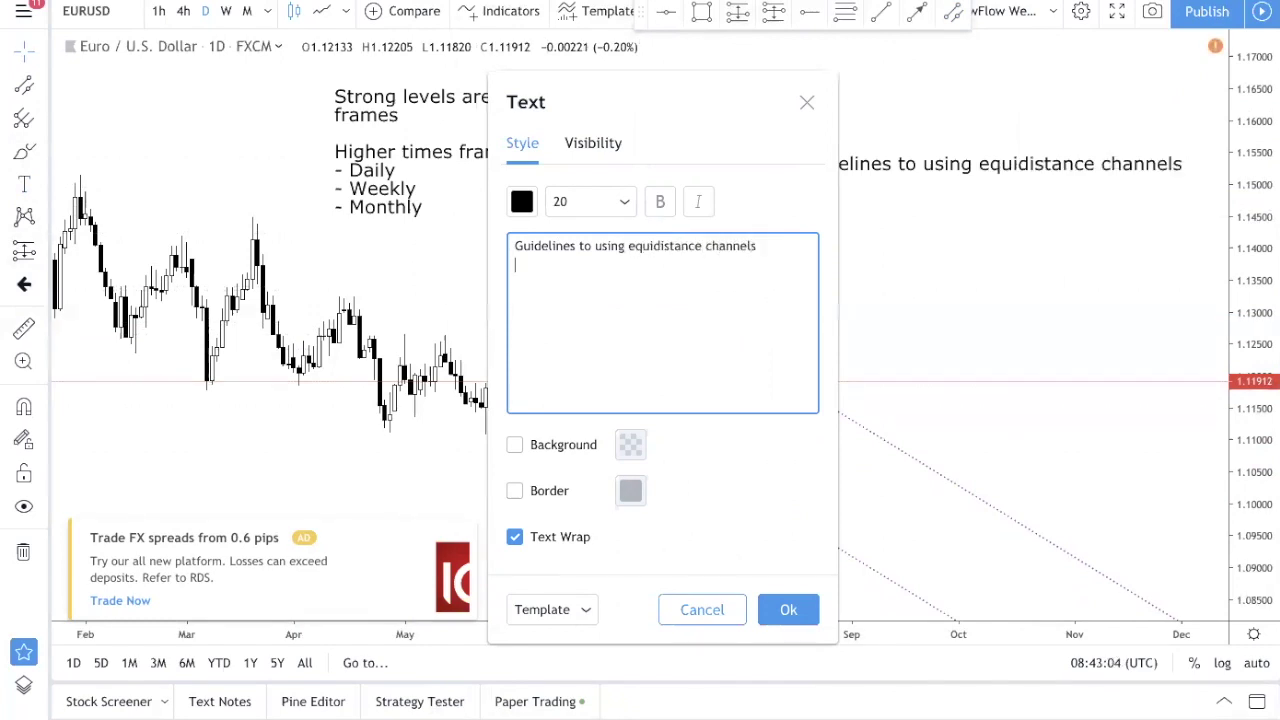
{"action": "left_click", "coordinate": [788, 610]}
{"action": "left_click_drag", "start_coordinate": [905, 163], "coordinate": [885, 99]}
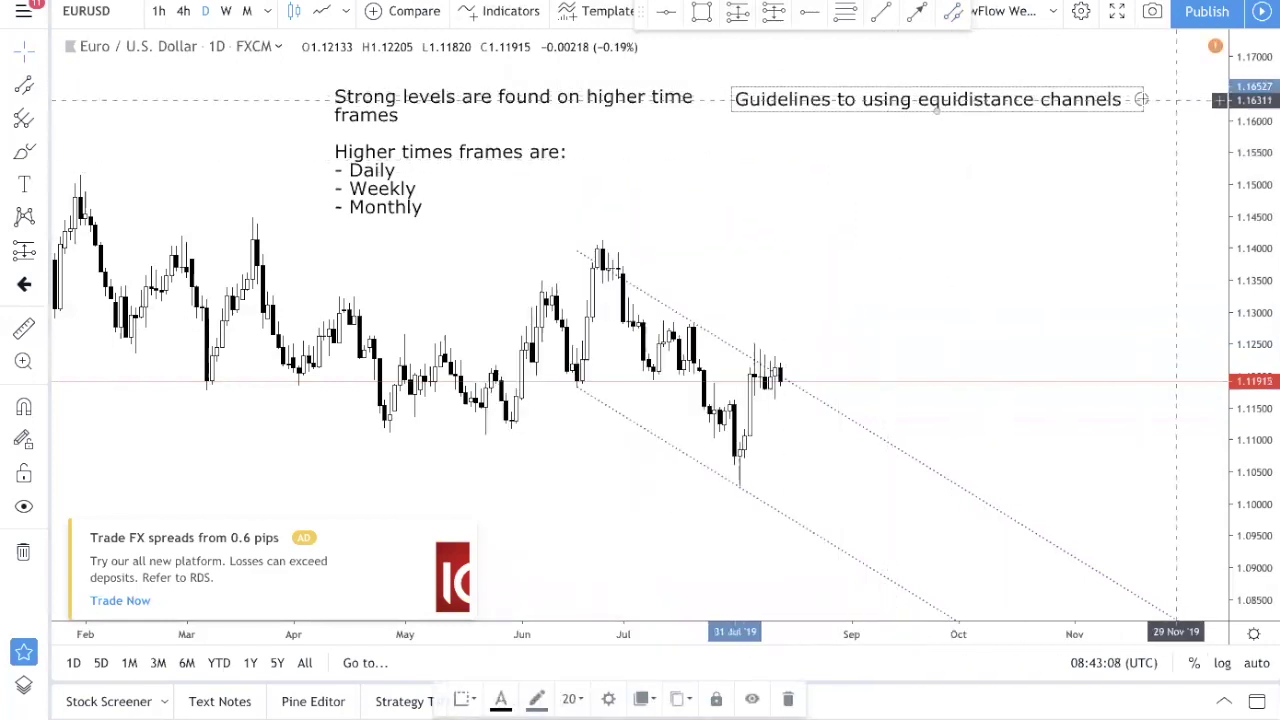
Step: Reopen the guidelines note and add the line "- Always start from the bottom" below its heading
{"action": "double_click", "coordinate": [1119, 104]}
{"action": "left_click", "coordinate": [797, 260]}
{"action": "type", "text": "- Always start t"}
{"action": "key", "text": "BackSpace"}
{"action": "type", "text": "from "}
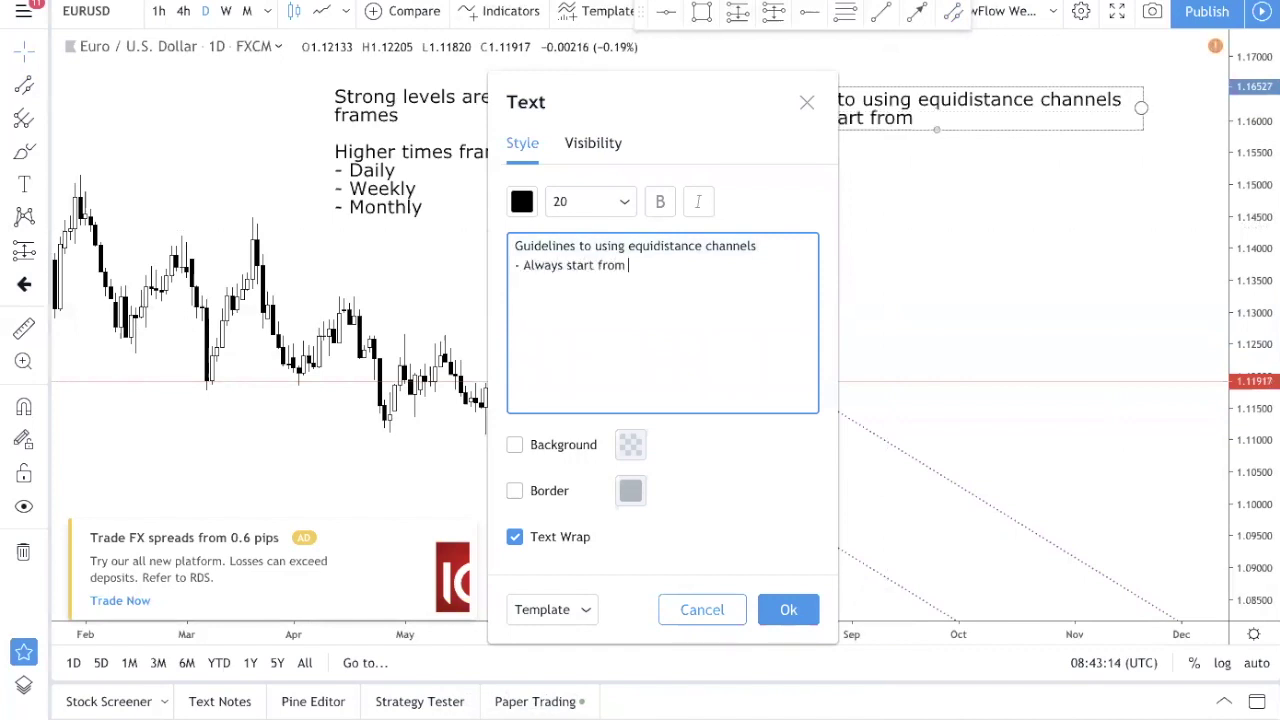
{"action": "type", "text": "the bottom "}
Step: Add the line "- Connect the second line in between the first two" to the guidelines note
{"action": "type", "text": "-"}
{"action": "type", "text": " Connect the "}
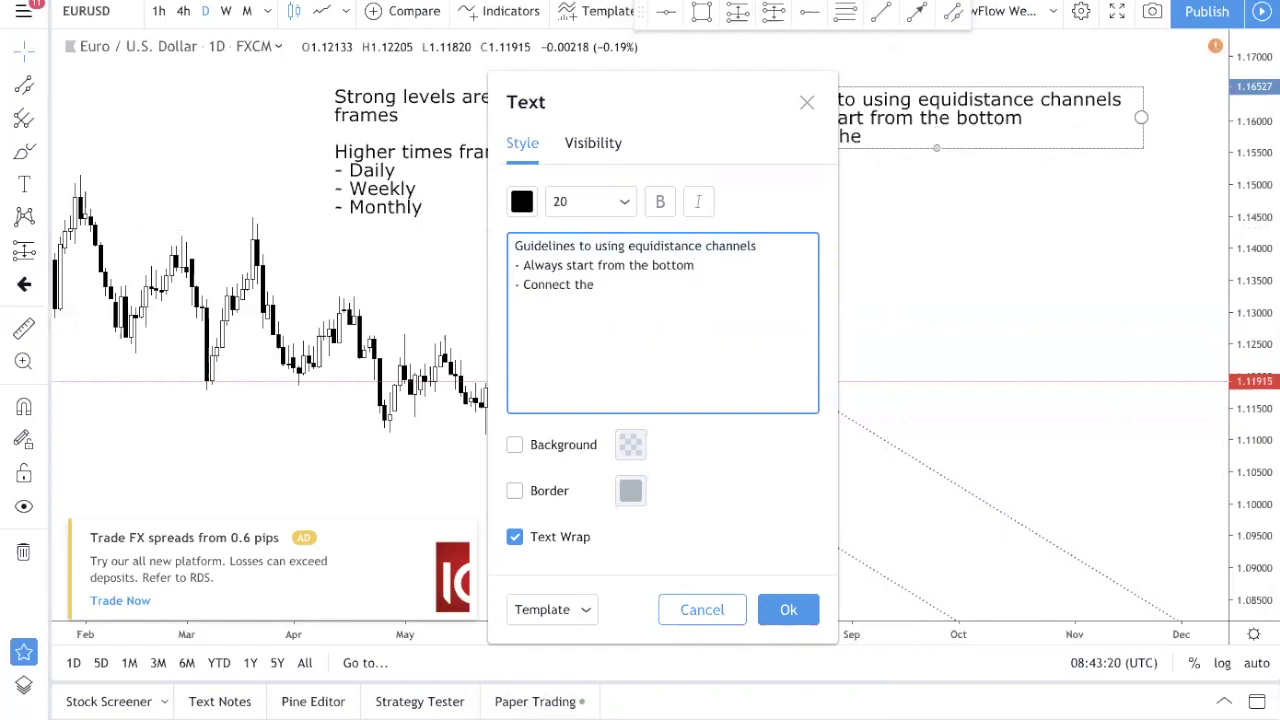
{"action": "type", "text": "s"}
{"action": "key", "text": "BackSpace"}
{"action": "type", "text": "seonc"}
{"action": "key", "text": "BackSpace"}
{"action": "key", "text": "BackSpace"}
{"action": "key", "text": "BackSpace"}
{"action": "key", "text": "BackSpace"}
{"action": "key", "text": "BackSpace"}
{"action": "type", "text": "second line "}
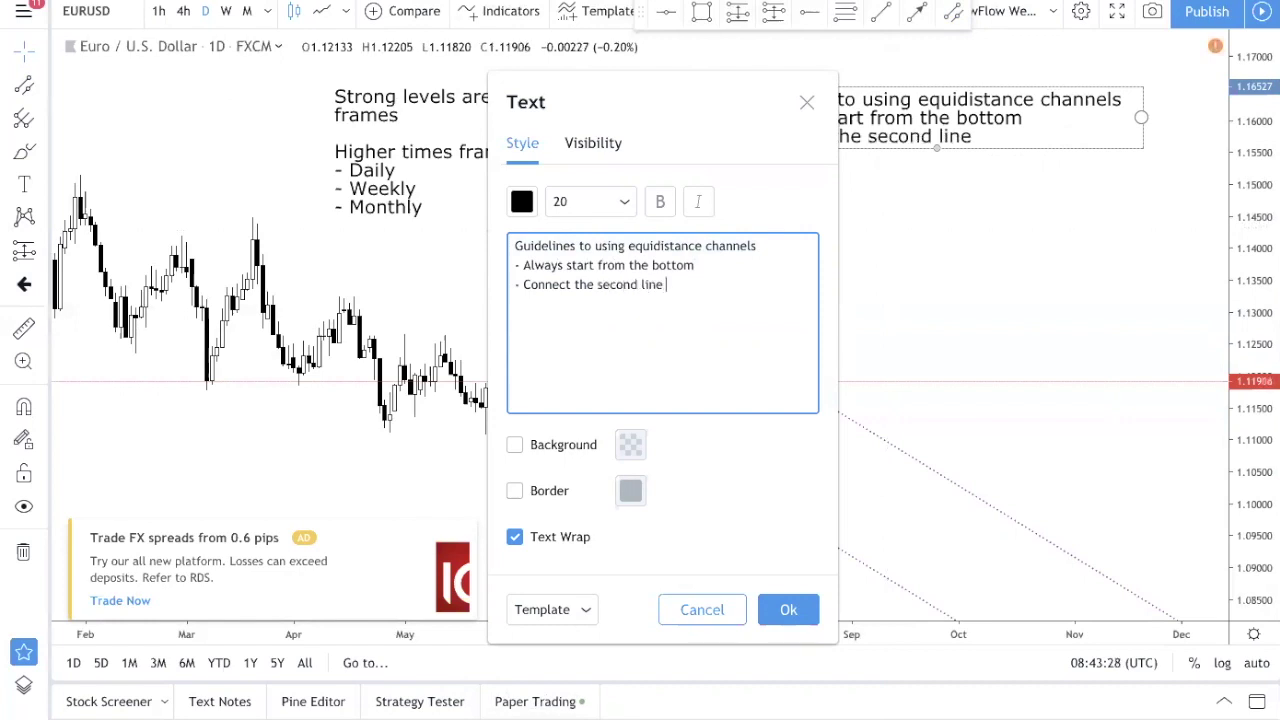
{"action": "type", "text": "in between the firs"}
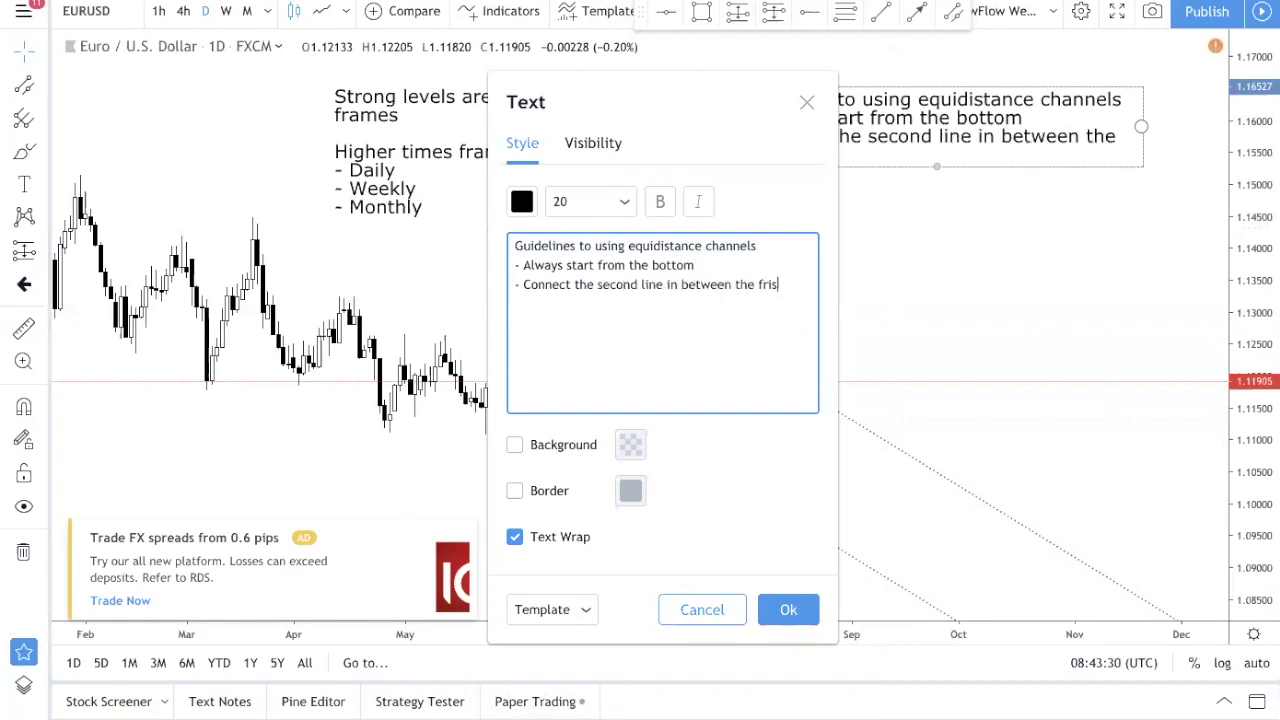
{"action": "key", "text": "BackSpace"}
{"action": "key", "text": "BackSpace"}
{"action": "key", "text": "BackSpace"}
{"action": "type", "text": "irst two"}
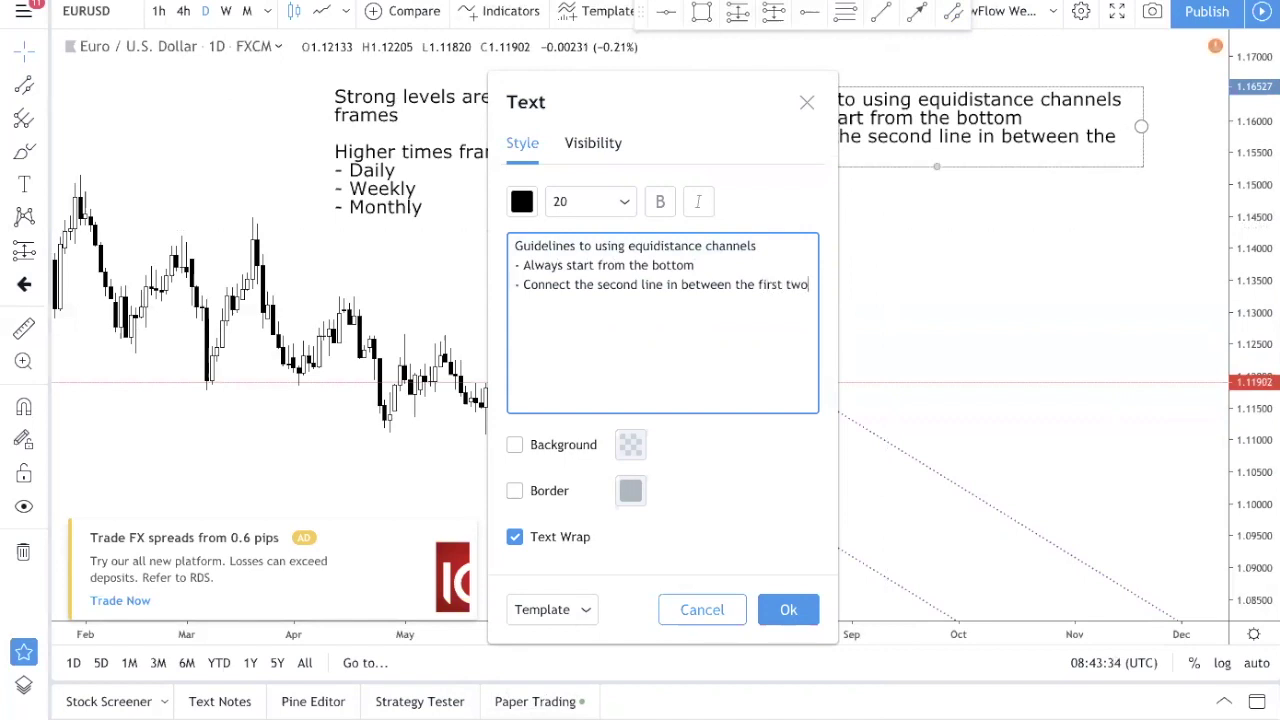
{"action": "key", "text": "Return"}
{"action": "type", "text": "-"}
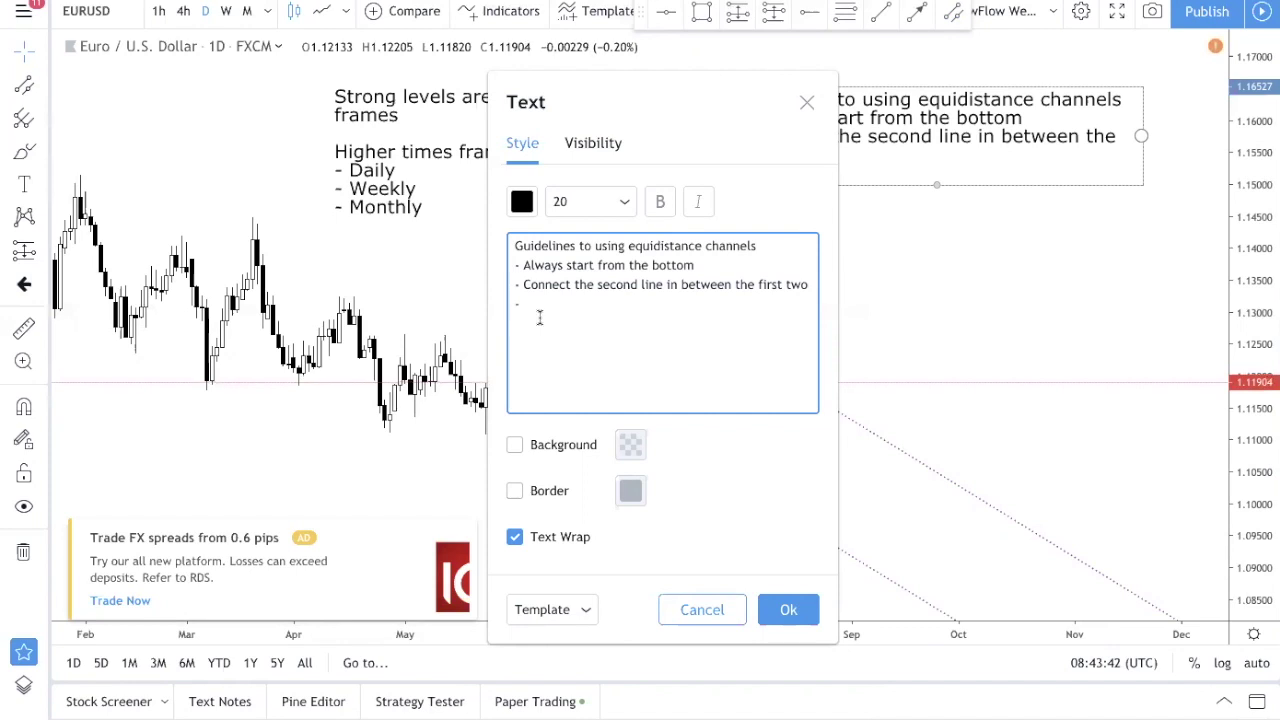
{"action": "key", "text": "BackSpace"}
{"action": "key", "text": "BackSpace"}
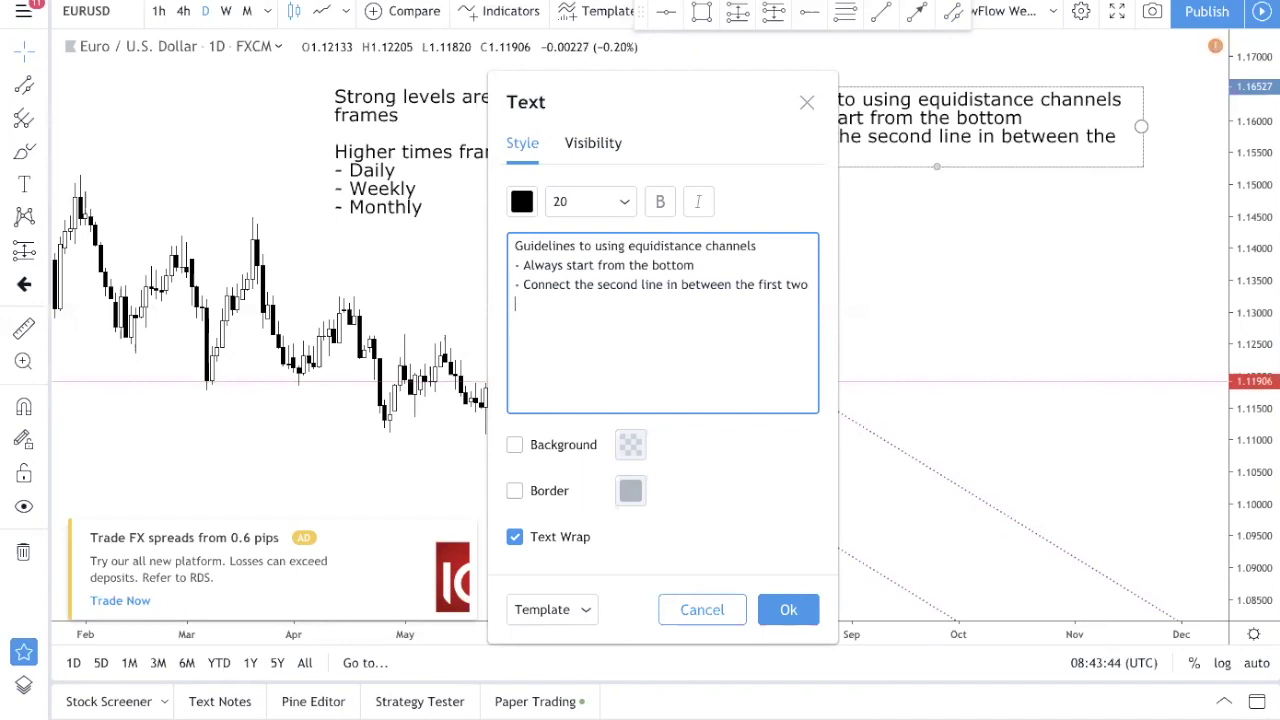
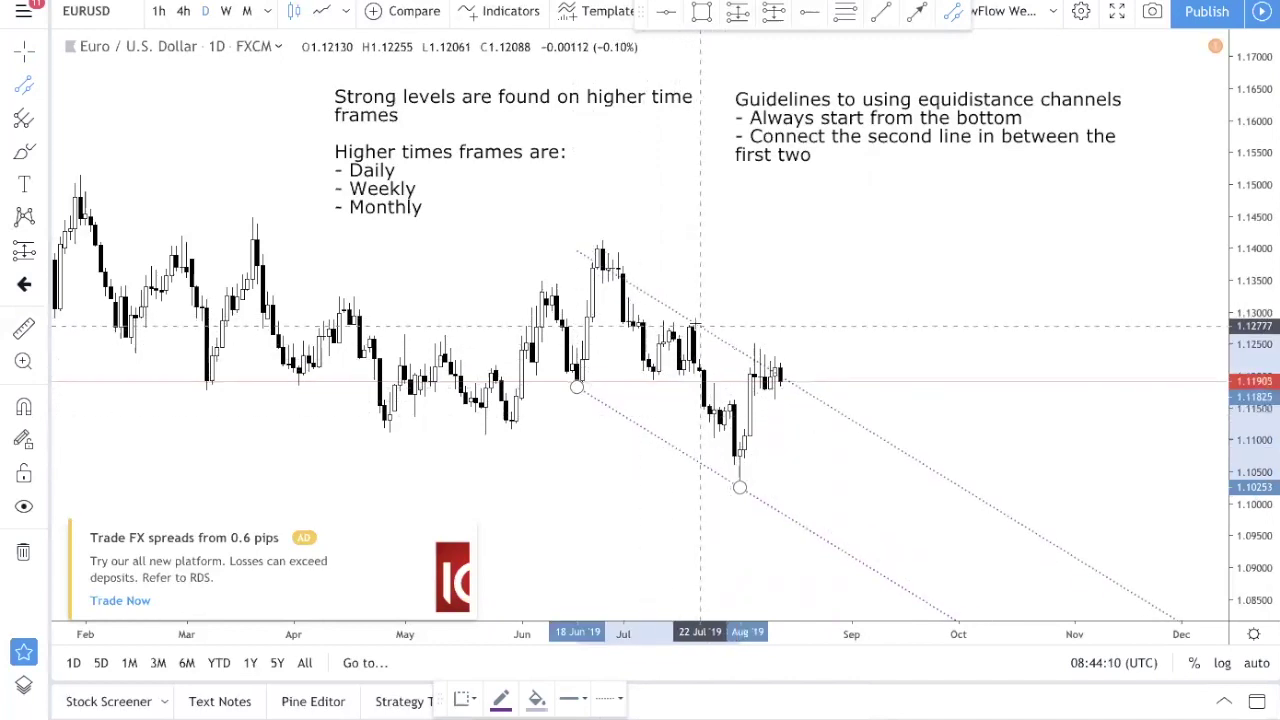
Step: Place the upper line of the channel drawn through the 18 June and 1 August lows at the 22 July high
{"action": "left_click", "coordinate": [730, 328]}
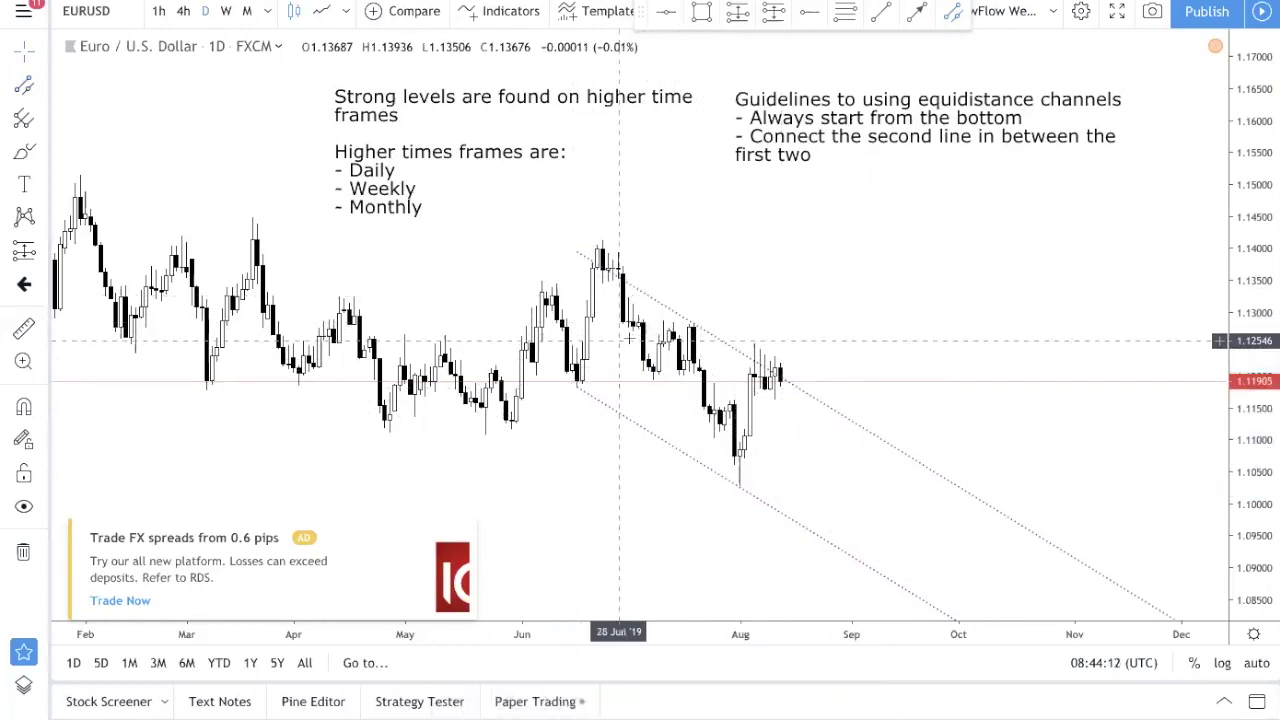
Step: Reopen the guidelines note and insert "- Start from the higher time frame (D1, W1, M1)" as the first bullet, leaving no empty bullet at the end
{"action": "left_click", "coordinate": [829, 159]}
{"action": "double_click", "coordinate": [828, 155]}
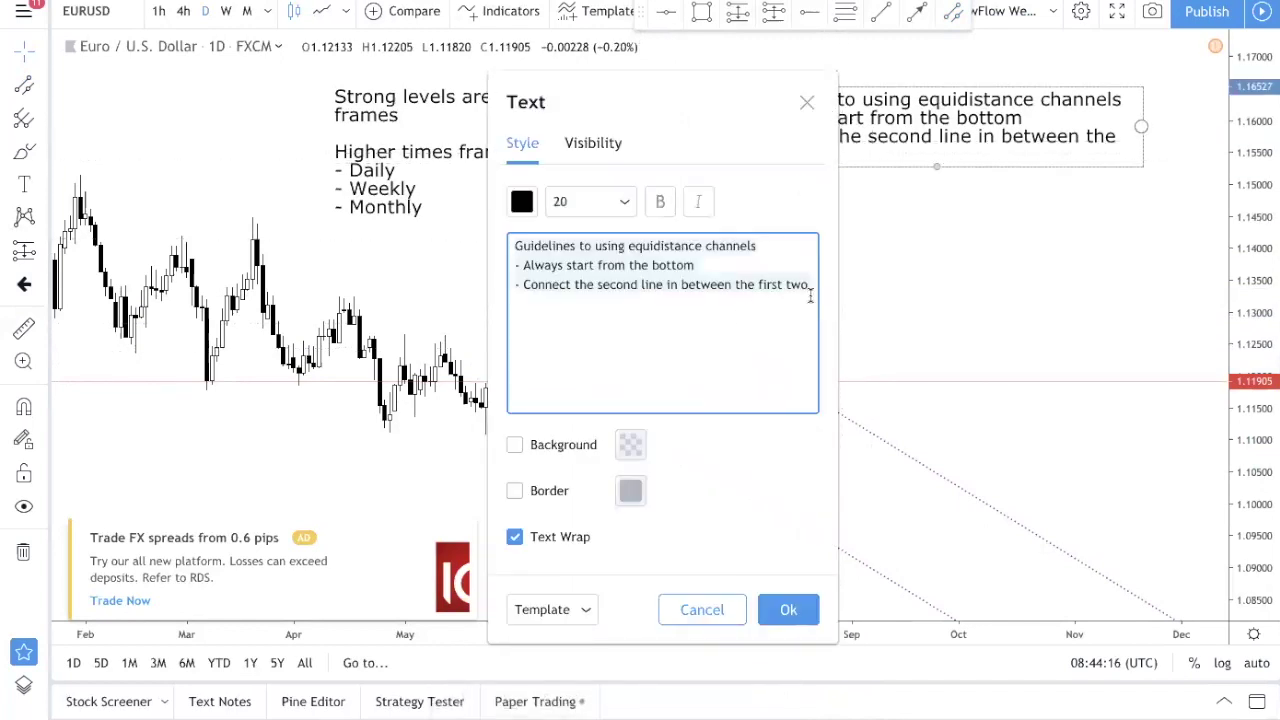
{"action": "type", "text": "-"}
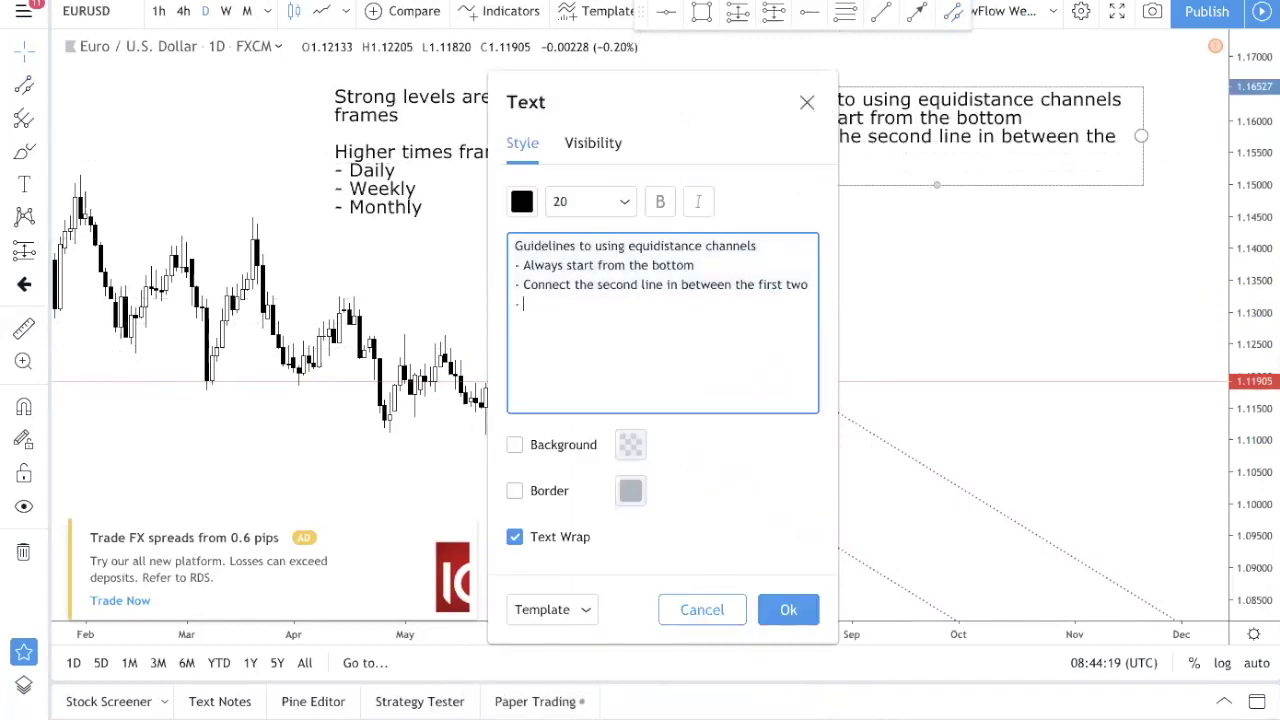
{"action": "left_click", "coordinate": [522, 265]}
{"action": "key", "text": "Return"}
{"action": "key", "text": "BackSpace"}
{"action": "key", "text": "Return"}
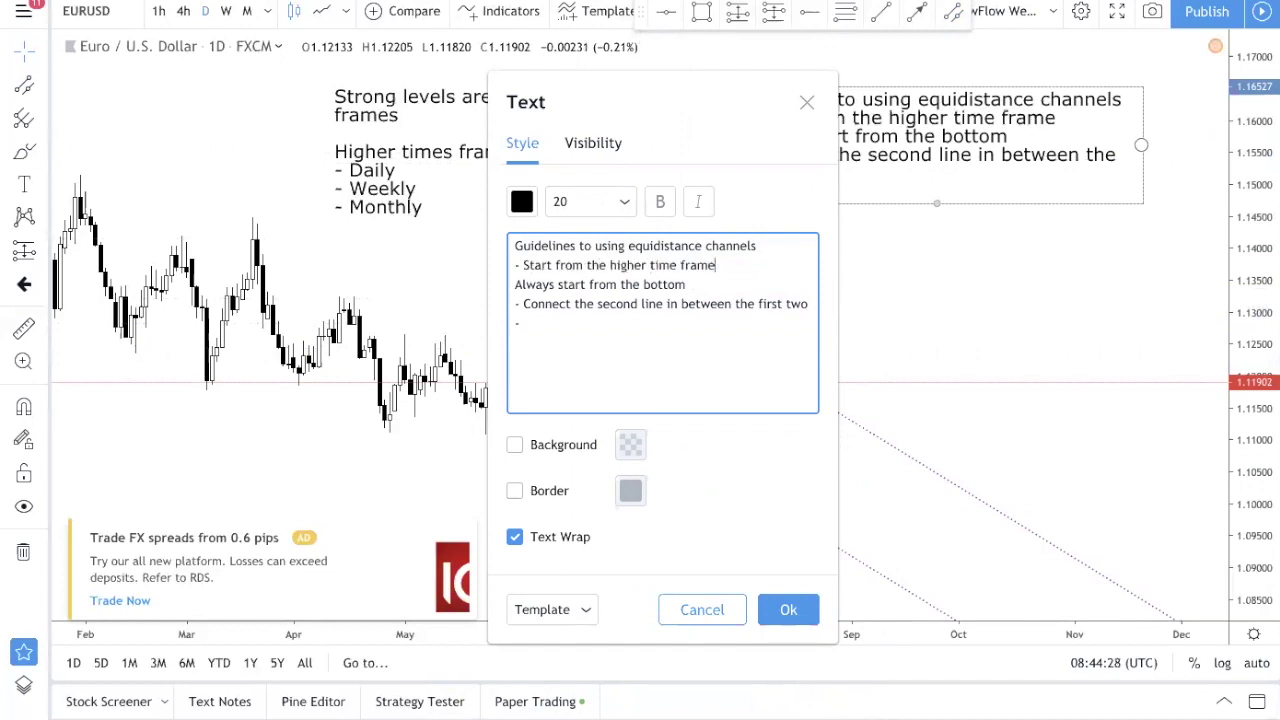
{"action": "type", "text": "1, W1, M1)"}
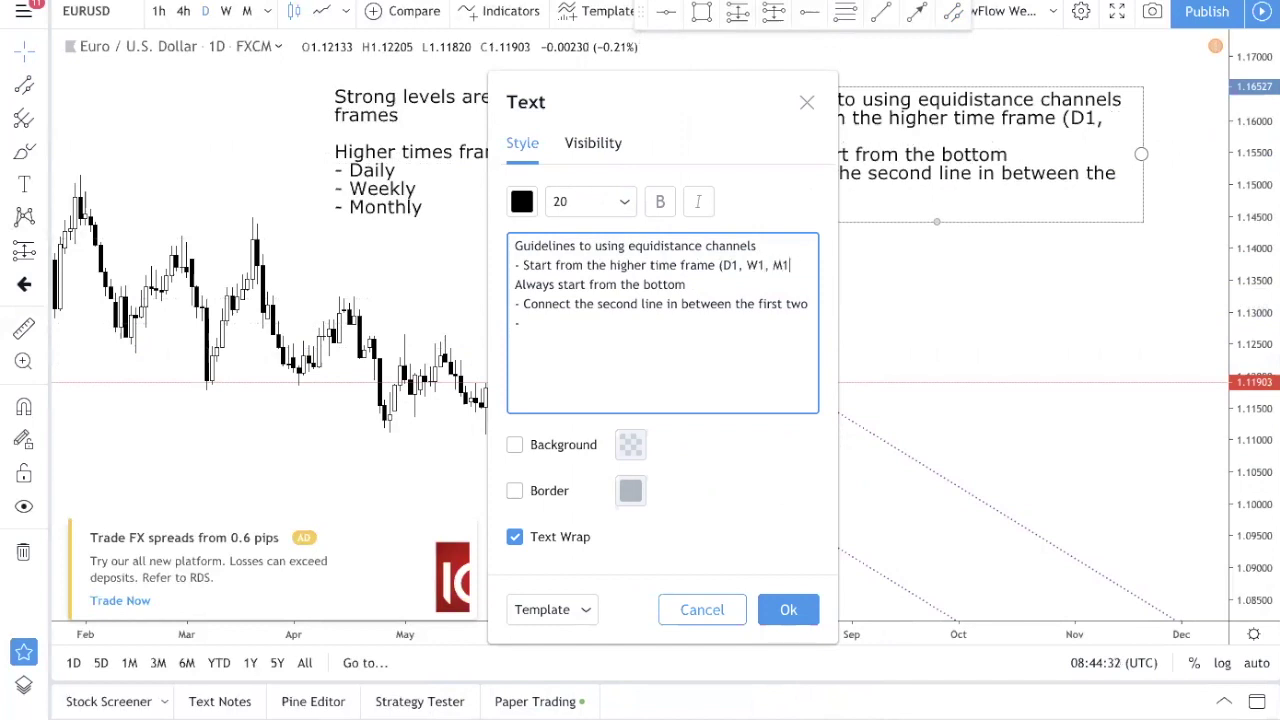
{"action": "left_click", "coordinate": [517, 285]}
{"action": "type", "text": "-"}
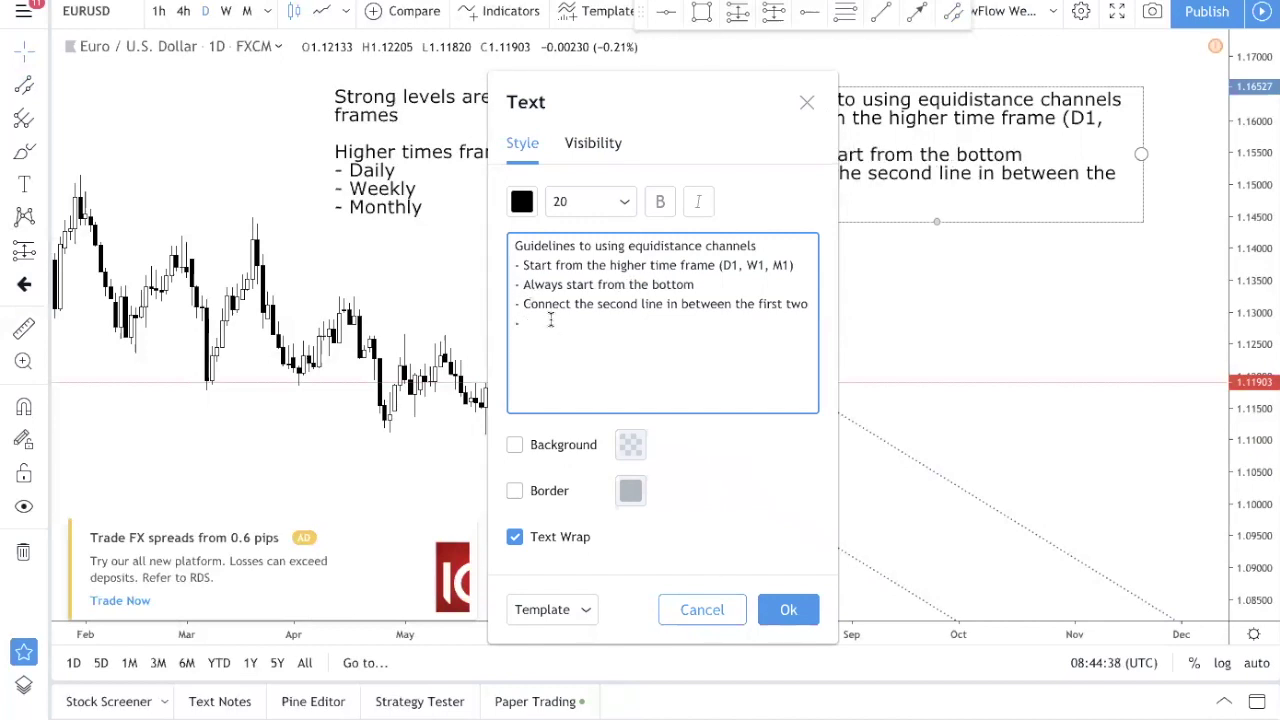
{"action": "key", "text": "BackSpace"}
{"action": "key", "text": "BackSpace"}
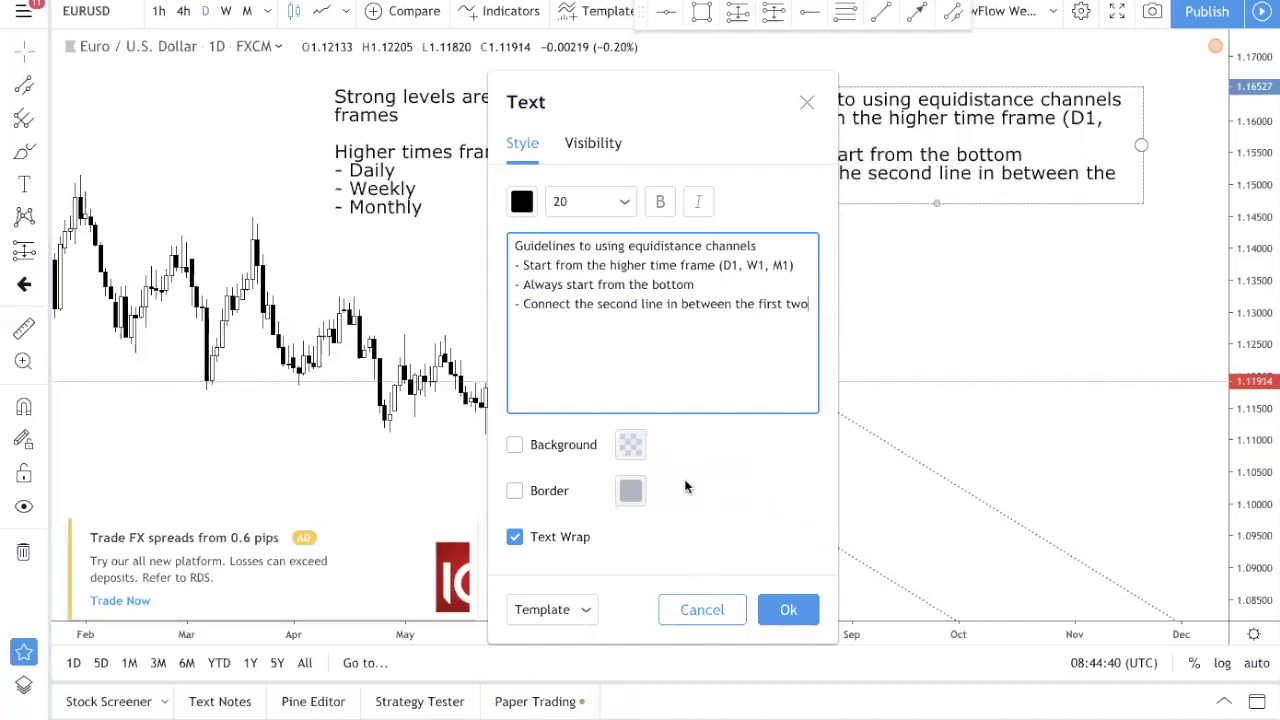
Step: Below the bullets, separated by a blank line, add "If you are looking for resistance, start from the bottom."
{"action": "key", "text": "Return"}
{"action": "type", "text": "For"}
{"action": "key", "text": "BackSpace"}
{"action": "key", "text": "BackSpace"}
{"action": "type", "text": "If"}
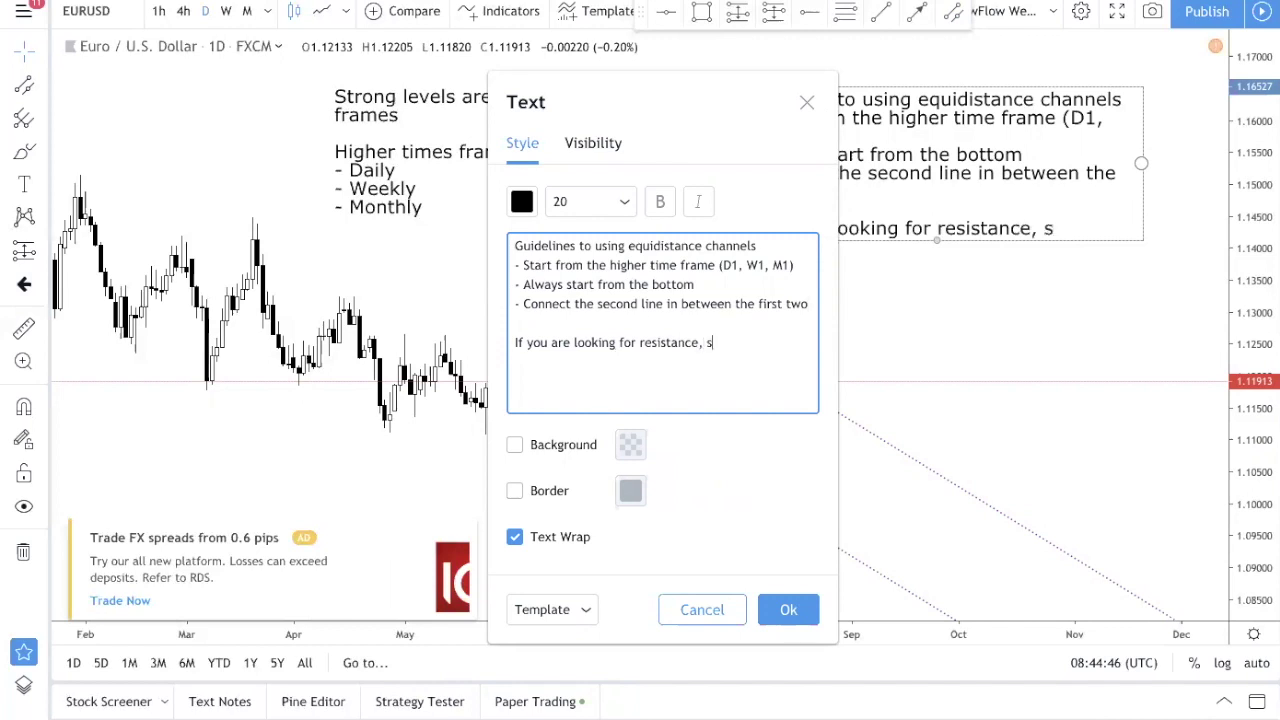
{"action": "type", "text": "from the bottom."}
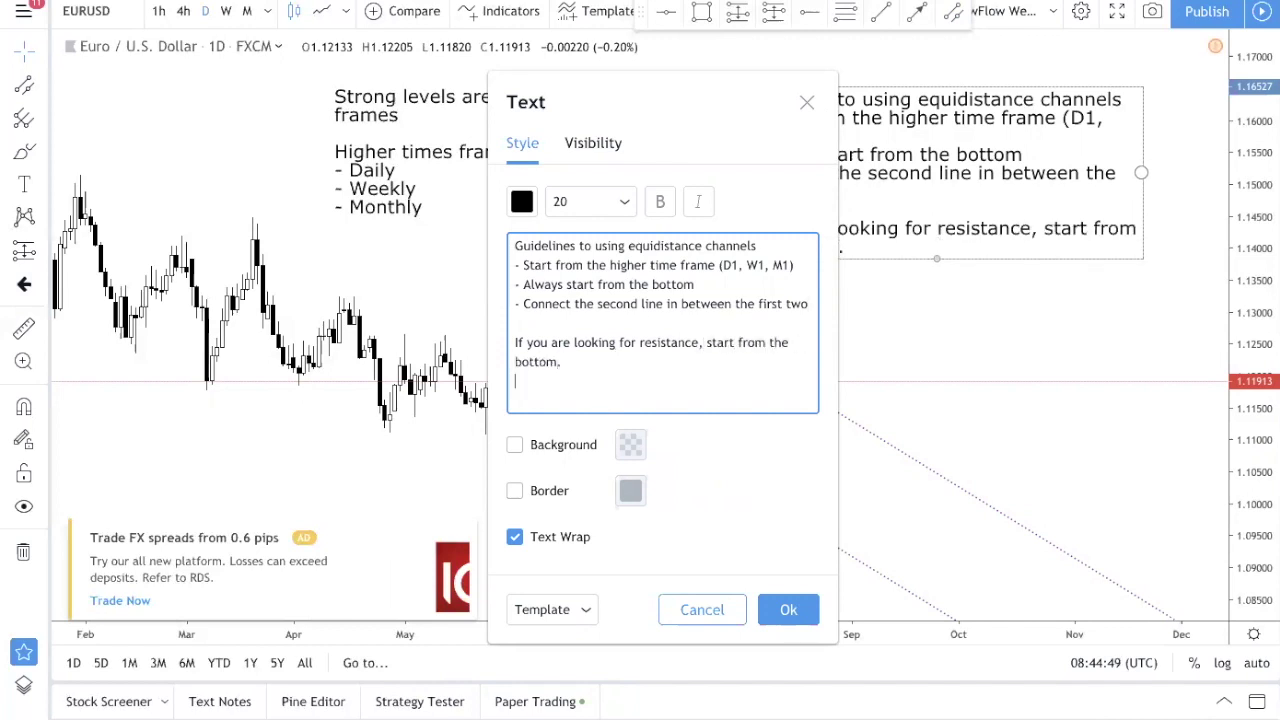
Step: Add the closing paragraph "If you are looking for support, start from the top." and apply the note's text
{"action": "key", "text": "Return"}
{"action": "type", "text": "If you are looking for support,"}
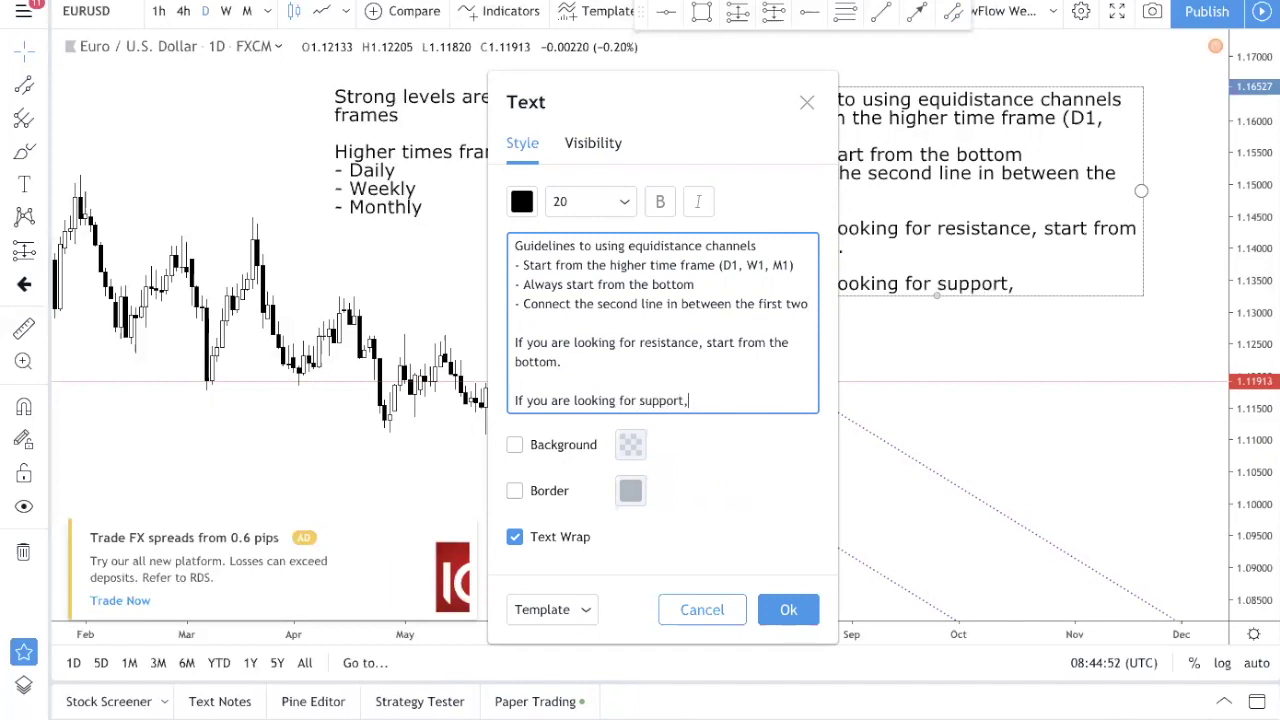
{"action": "type", "text": "m tjhe to"}
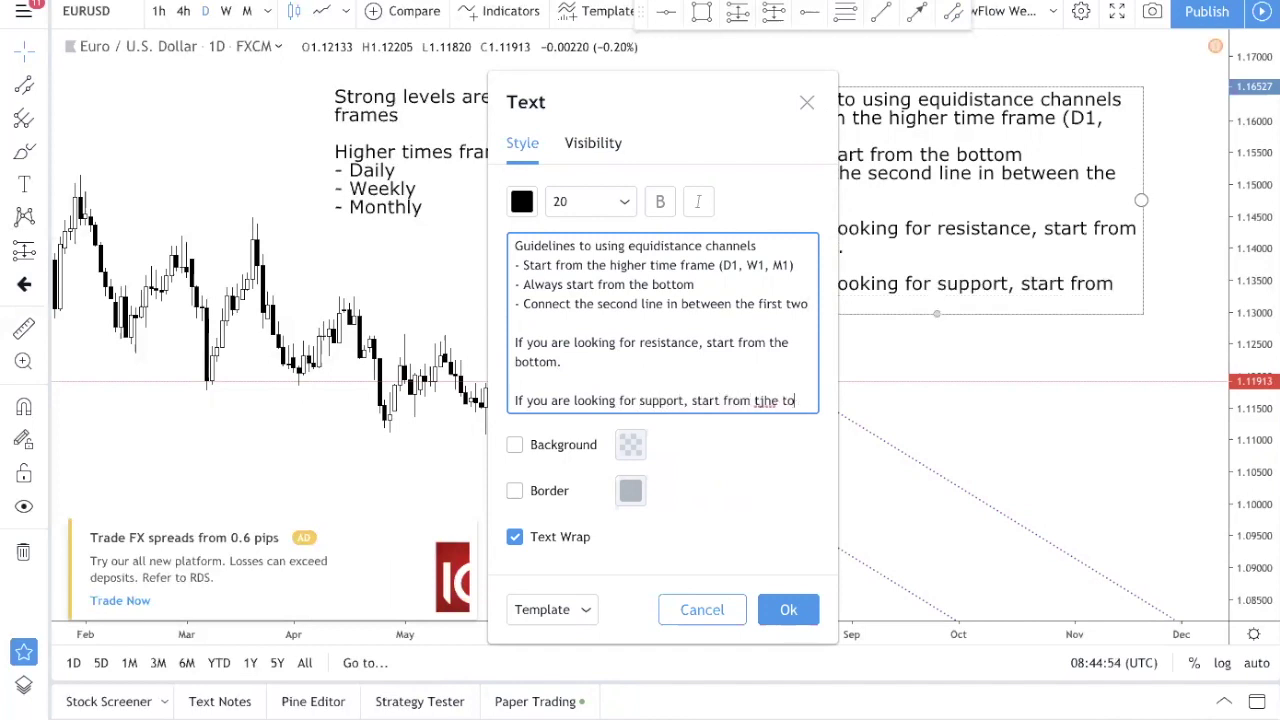
{"action": "key", "text": "BackSpace"}
{"action": "key", "text": "BackSpace"}
{"action": "key", "text": "BackSpace"}
{"action": "key", "text": "BackSpace"}
{"action": "type", "text": "he to"}
{"action": "left_click", "coordinate": [788, 610]}
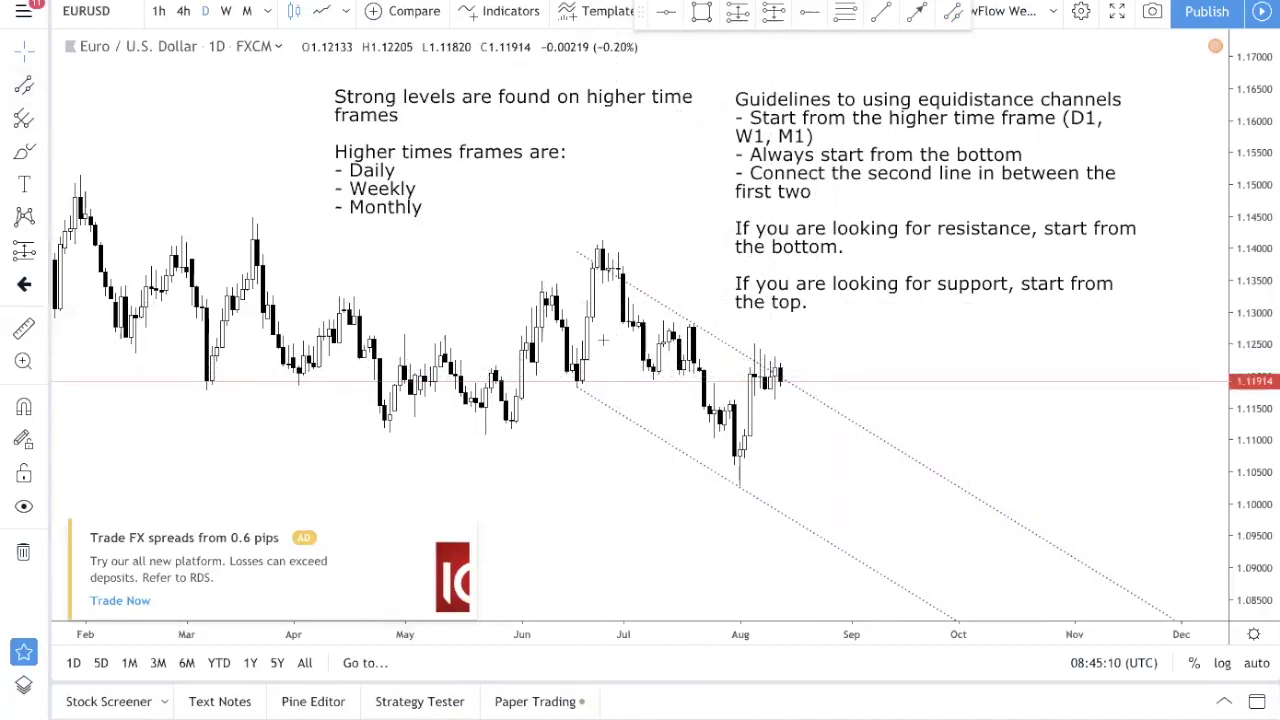
Step: Draw a rectangle from 5 June to 12 September between about 1.1191 and 1.1220, and delete it again
{"action": "key", "text": "alt+shift+r"}
{"action": "mouse_move", "coordinate": [532, 363]}
{"action": "left_mouse_down"}
{"action": "mouse_move", "coordinate": [663, 382]}
{"action": "mouse_move", "coordinate": [891, 381]}
{"action": "left_mouse_up"}
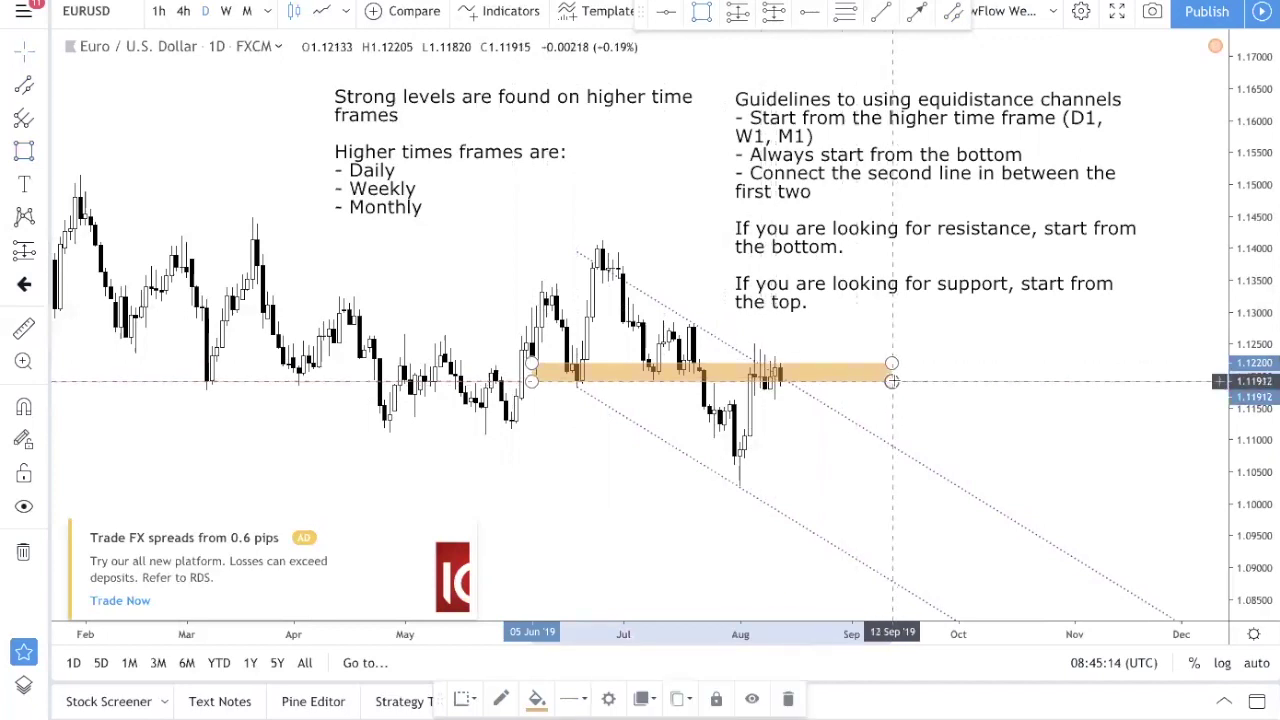
{"action": "key", "text": "Delete"}
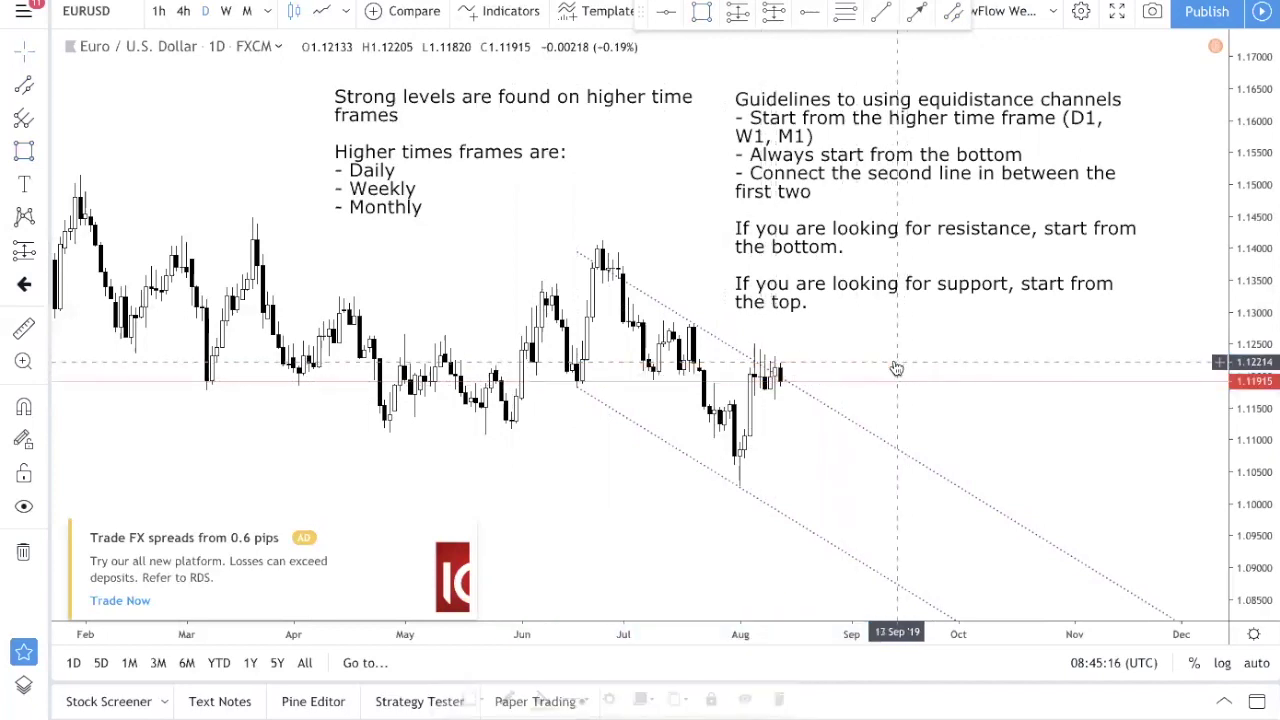
Step: Delete the parallel channel based on the June and August lows and close the advertisement on the chart
{"action": "left_click", "coordinate": [815, 400]}
{"action": "key", "text": "Delete"}
{"action": "left_click", "coordinate": [463, 538]}
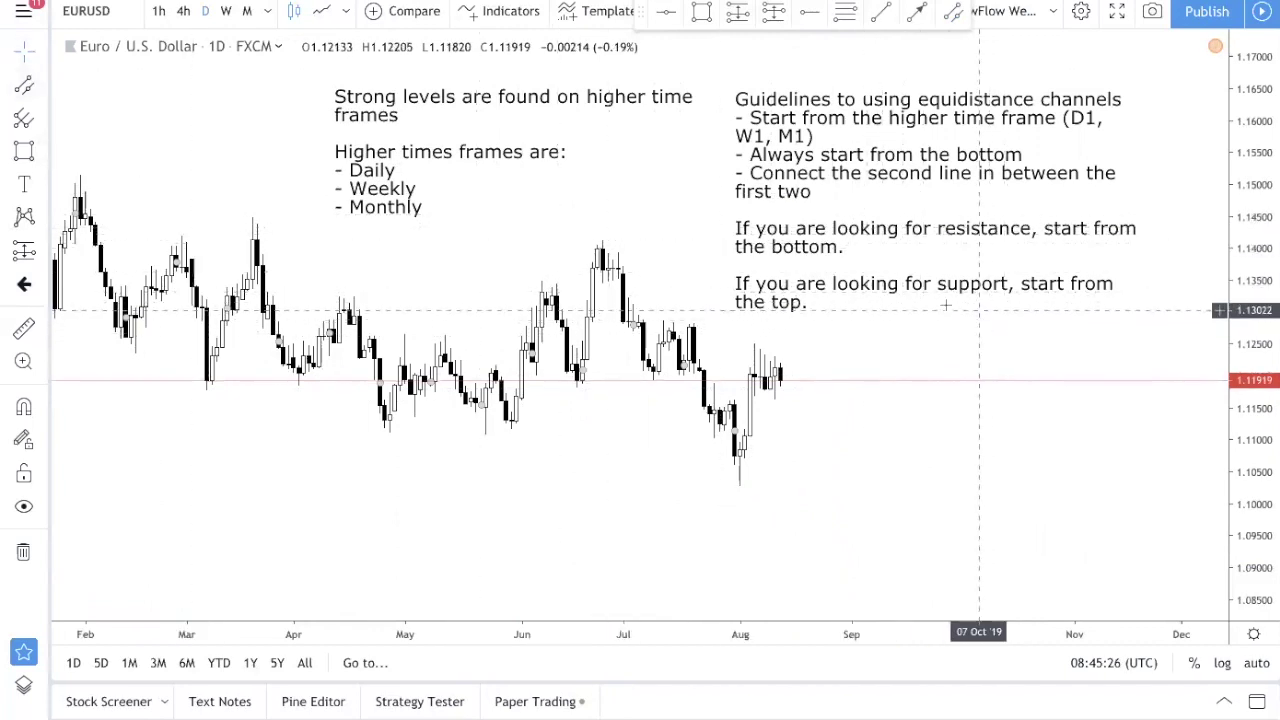
Step: Draw a parallel channel through the 25 June and 6 August highs, with its lower line at the 9 July low
{"action": "left_click", "coordinate": [24, 84]}
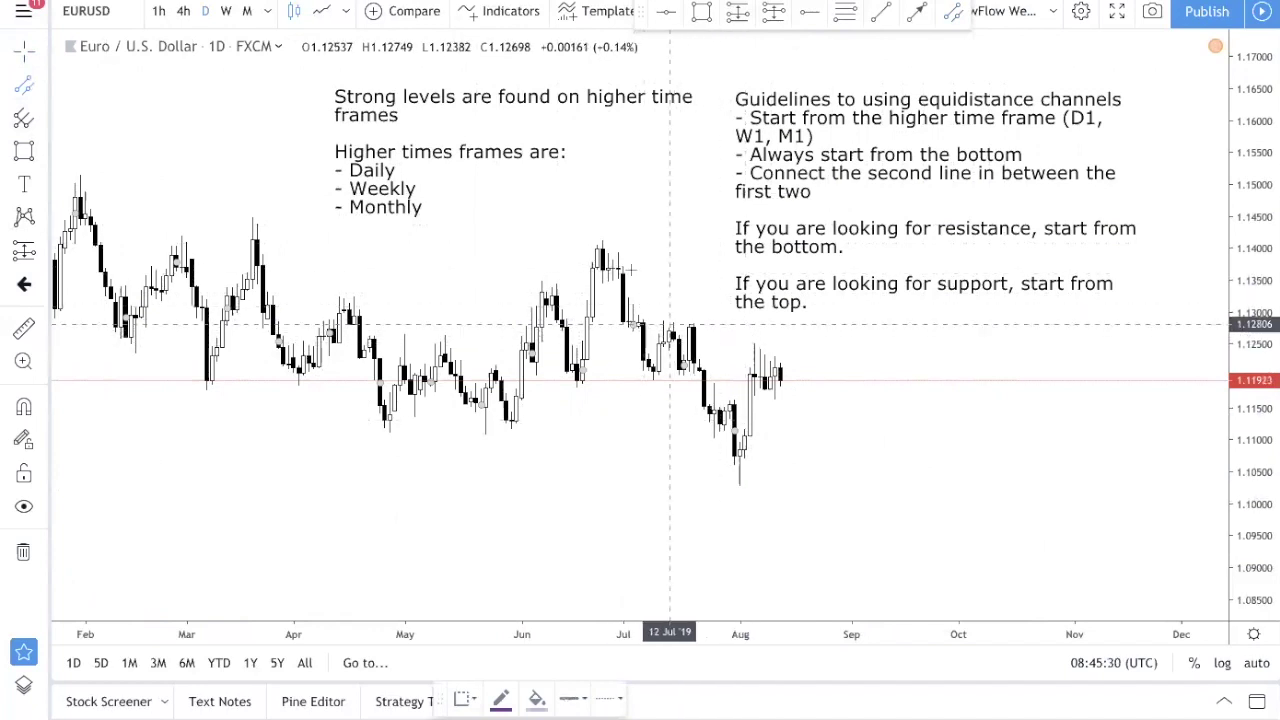
{"action": "left_click", "coordinate": [603, 241]}
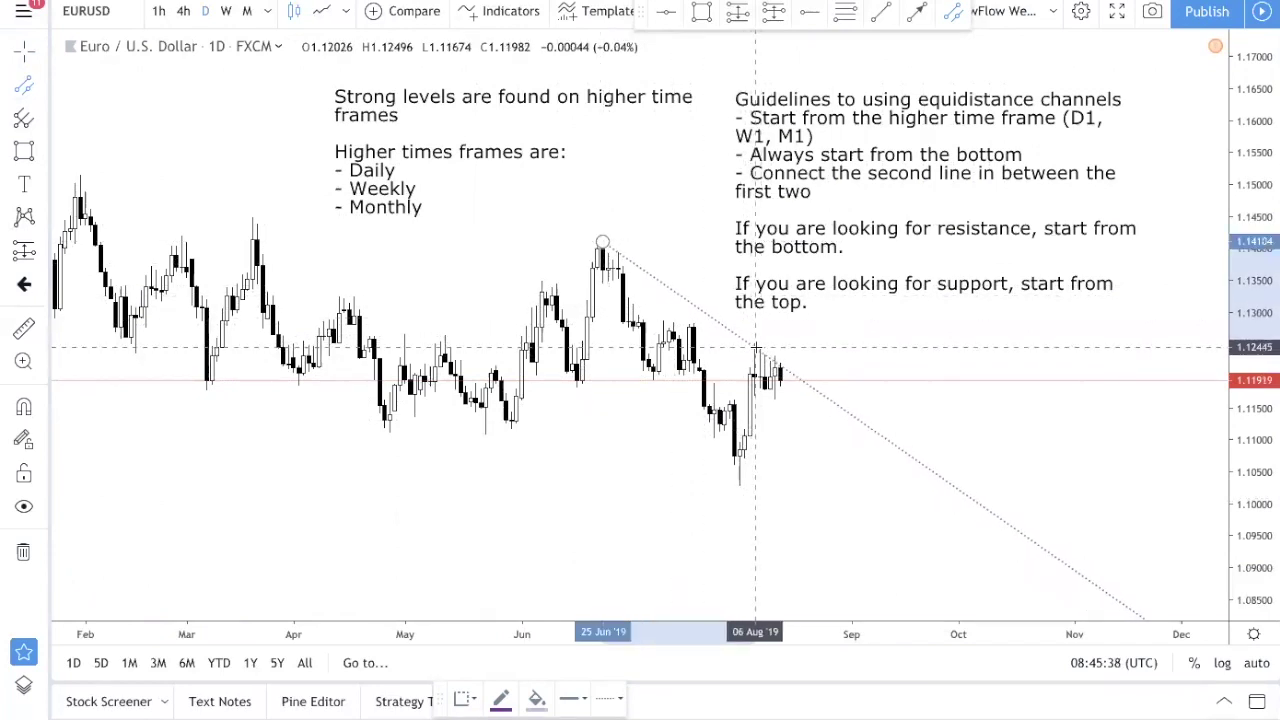
{"action": "left_click", "coordinate": [755, 348]}
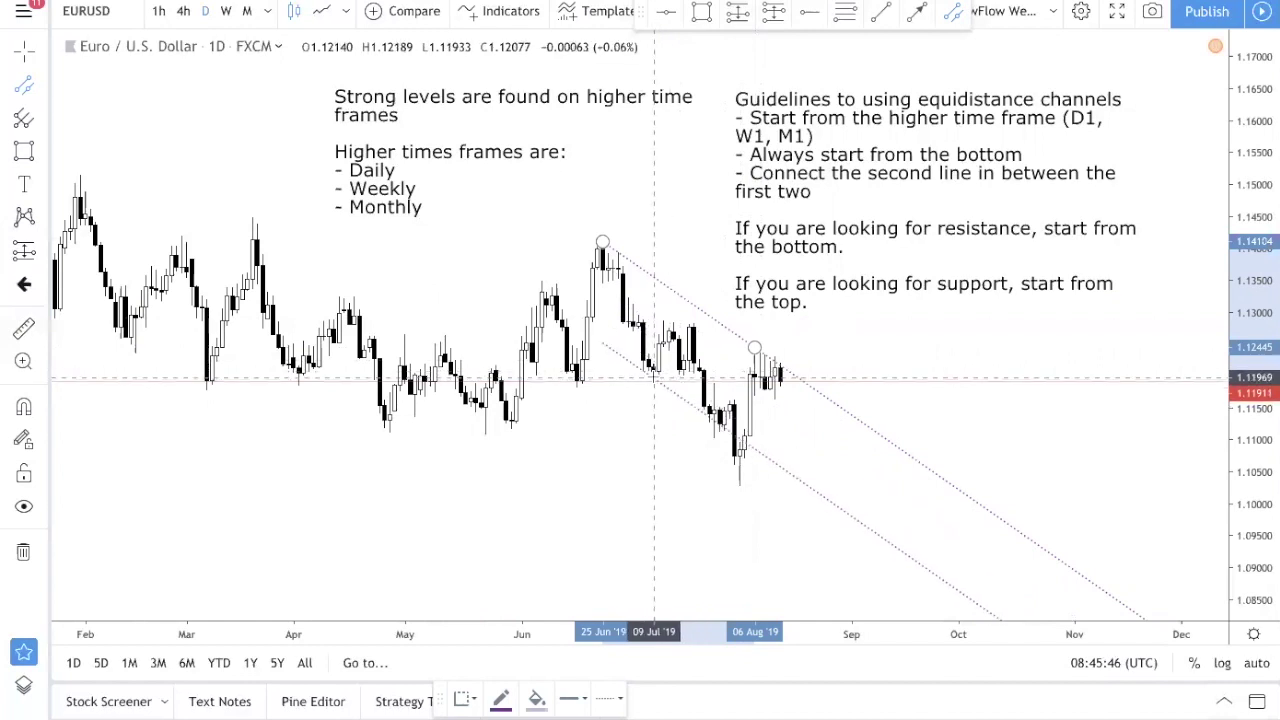
{"action": "left_click", "coordinate": [665, 388]}
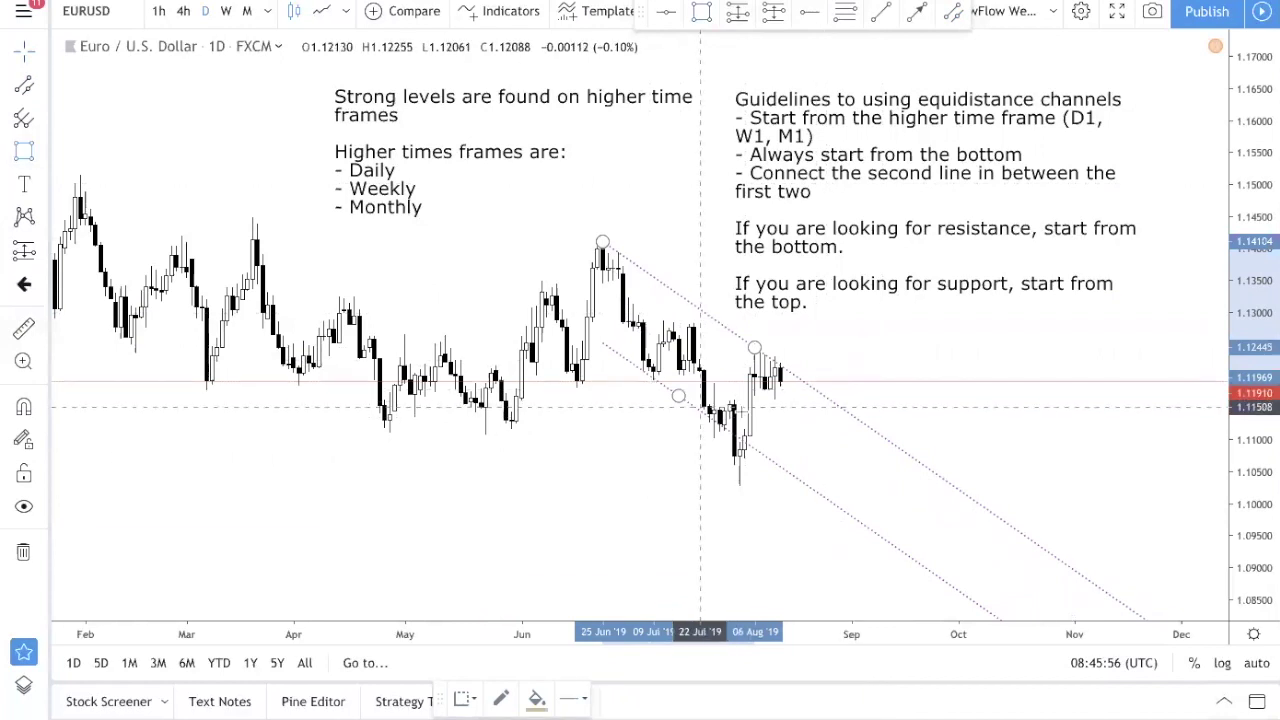
Step: Draw a rectangle over the late July candles and stretch it back to 18 April, spanning about 1.1118 to 1.1148
{"action": "left_click", "coordinate": [704, 417]}
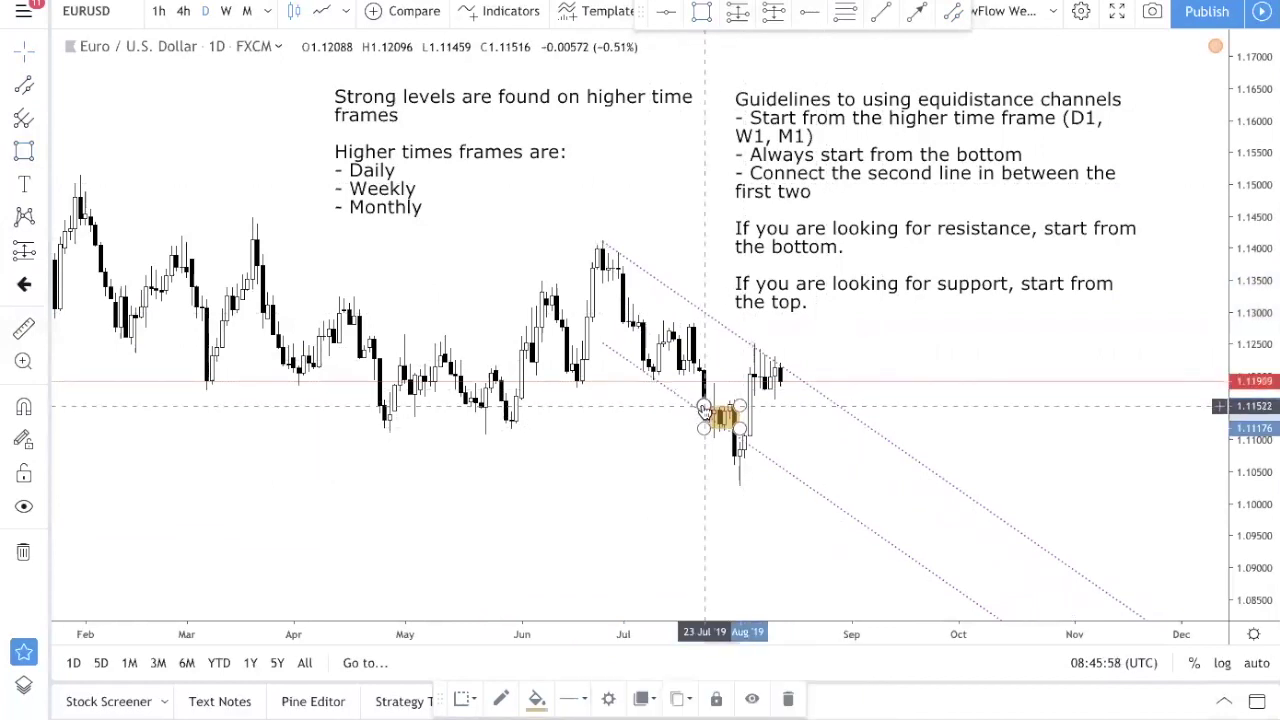
{"action": "left_click_drag", "start_coordinate": [372, 401], "coordinate": [360, 408]}
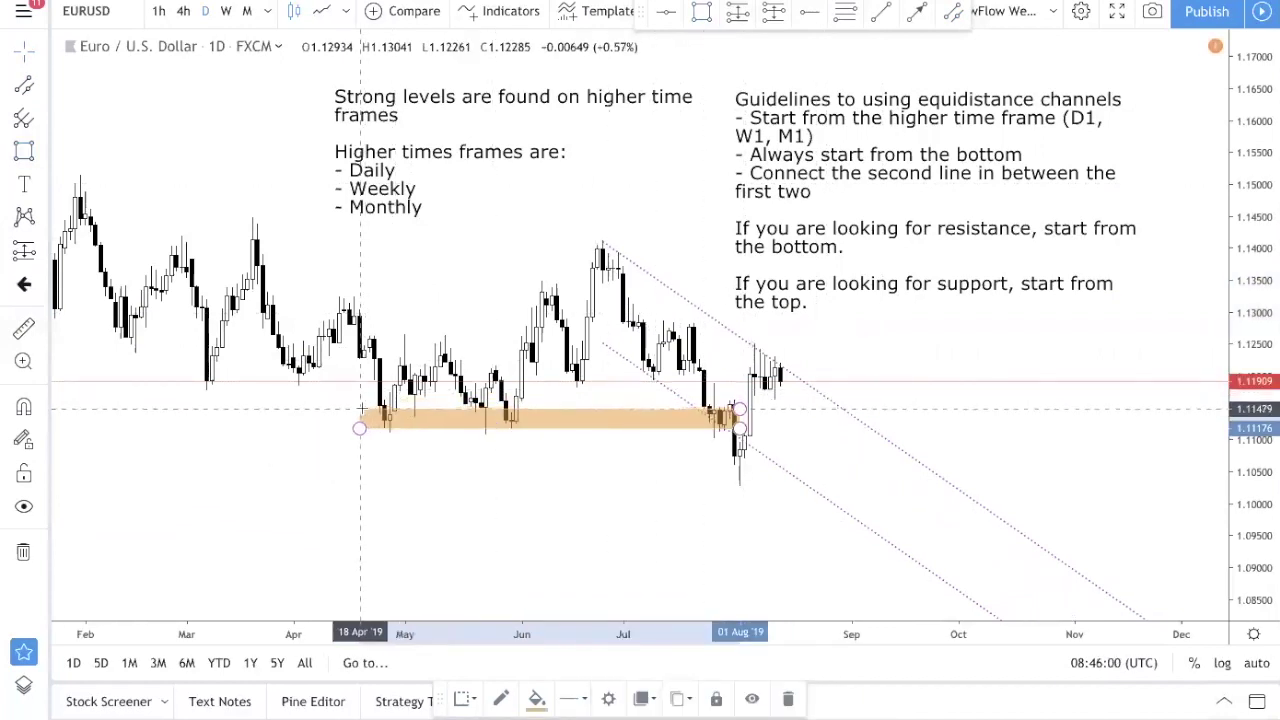
{"action": "left_click", "coordinate": [428, 445]}
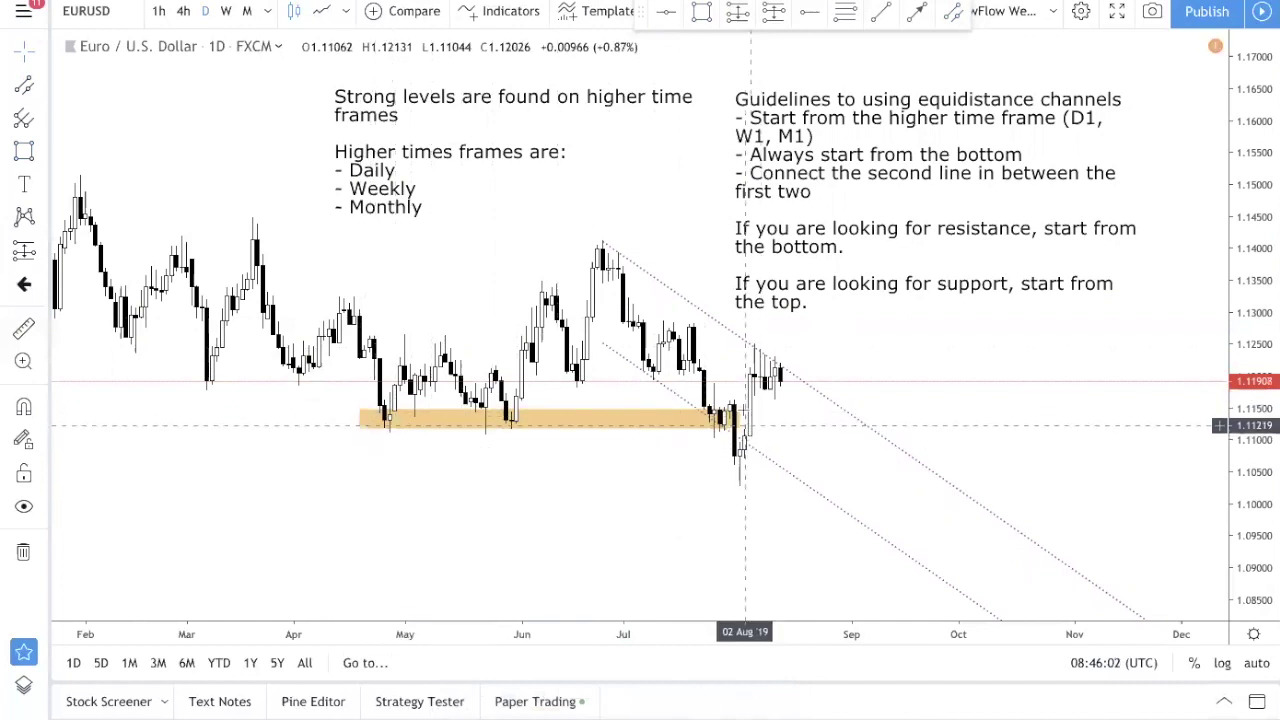
Step: Delete the support zone rectangle and the parallel channel based on the June and August highs
{"action": "left_click", "coordinate": [742, 420]}
{"action": "key", "text": "Delete"}
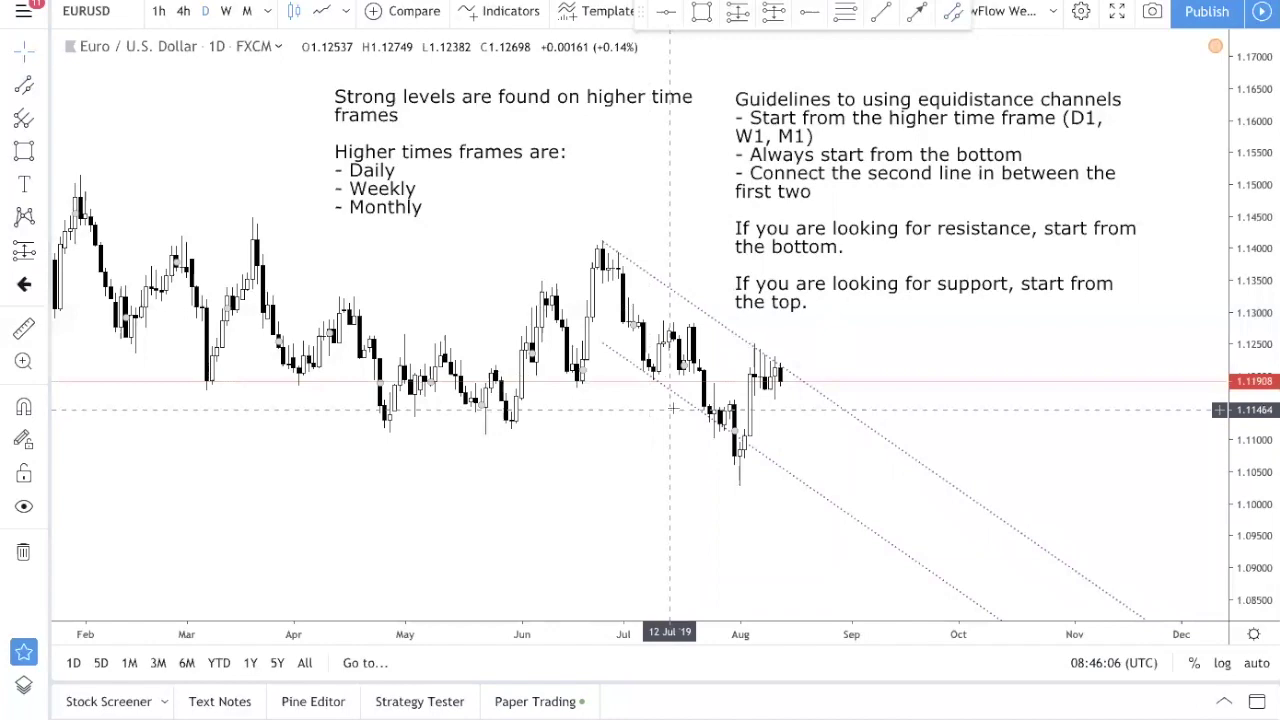
{"action": "left_click", "coordinate": [694, 408]}
{"action": "key", "text": "Delete"}
Step: Draw a parallel channel through the 19 November 2018 and 9 January 2019 highs, with its lower line at the mid-December low
{"action": "left_click_drag", "start_coordinate": [779, 448], "coordinate": [777, 466]}
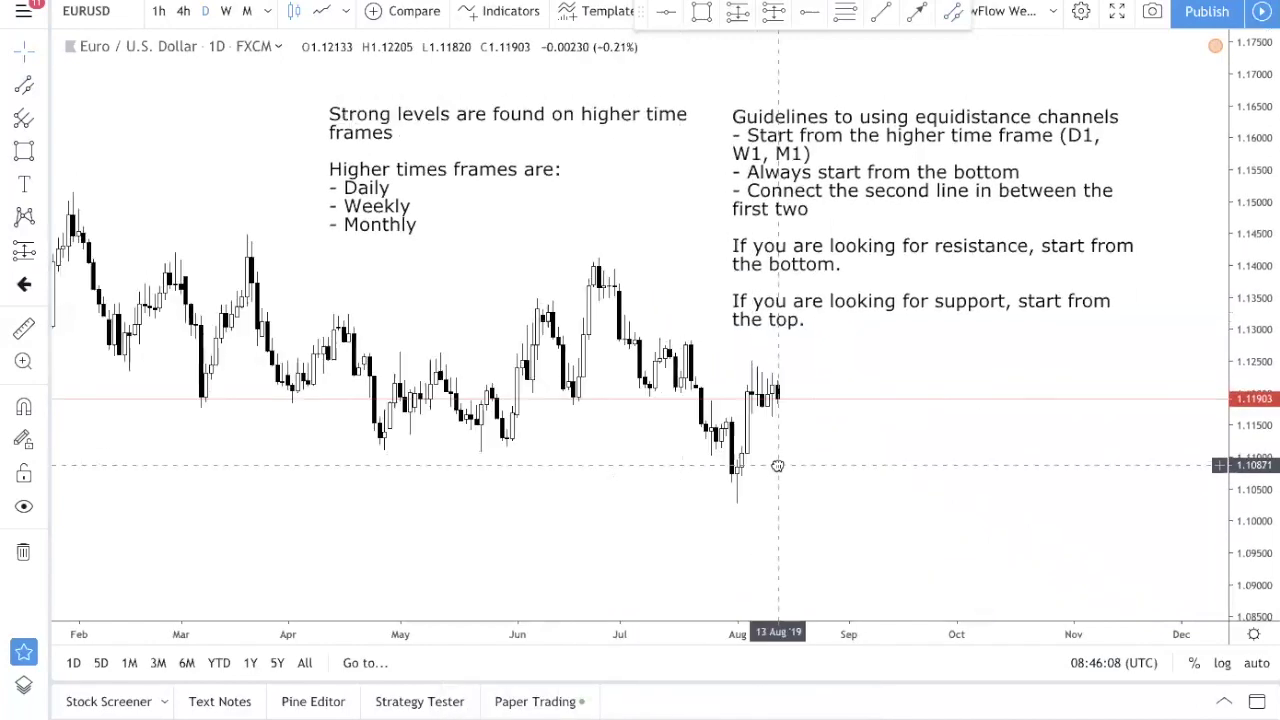
{"action": "left_click_drag", "start_coordinate": [520, 411], "coordinate": [734, 423]}
{"action": "mouse_move", "coordinate": [520, 409]}
{"action": "left_mouse_down"}
{"action": "mouse_move", "coordinate": [663, 405]}
{"action": "mouse_move", "coordinate": [783, 466]}
{"action": "left_mouse_up"}
{"action": "left_click_drag", "start_coordinate": [642, 429], "coordinate": [834, 430]}
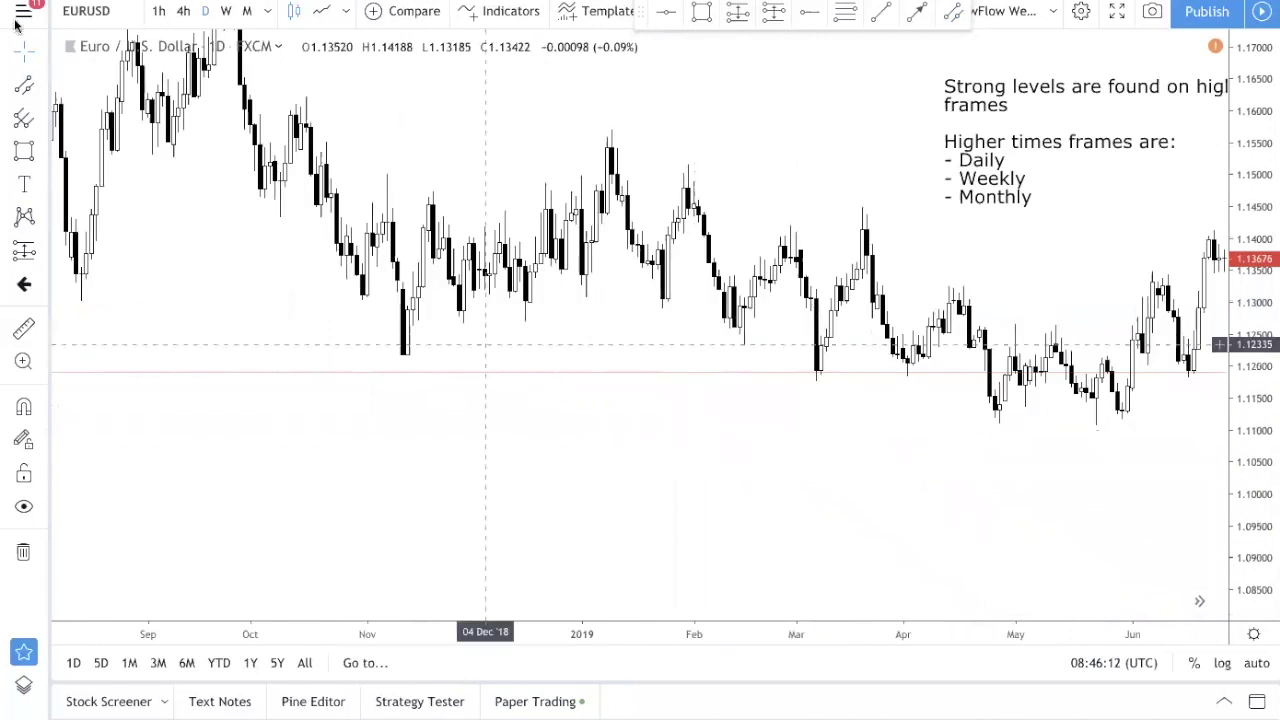
{"action": "left_click", "coordinate": [22, 88]}
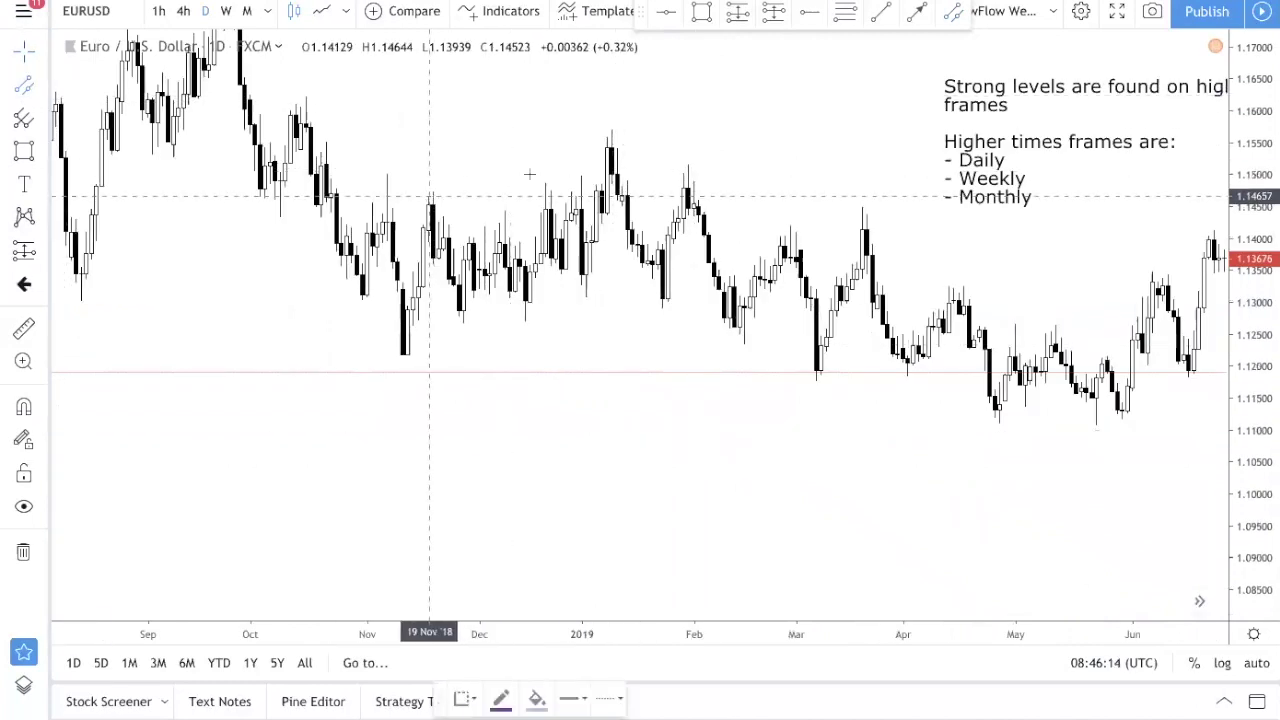
{"action": "left_click", "coordinate": [428, 196]}
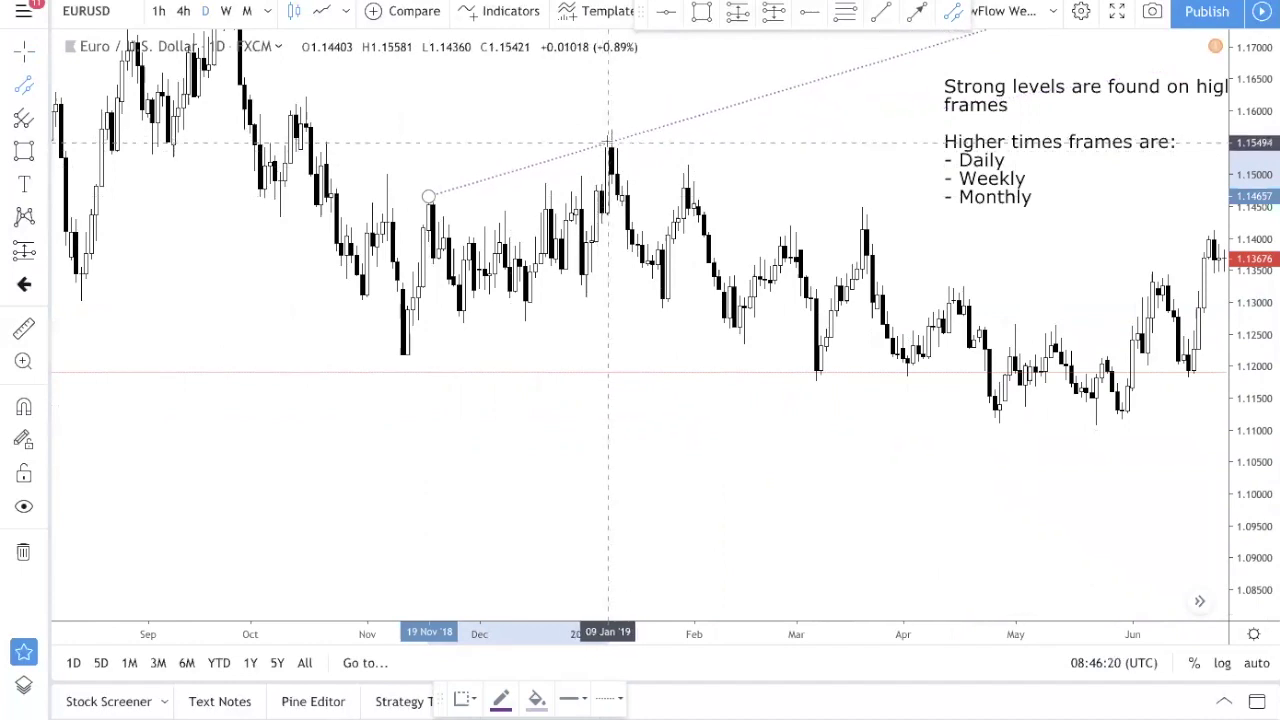
{"action": "left_click", "coordinate": [607, 135]}
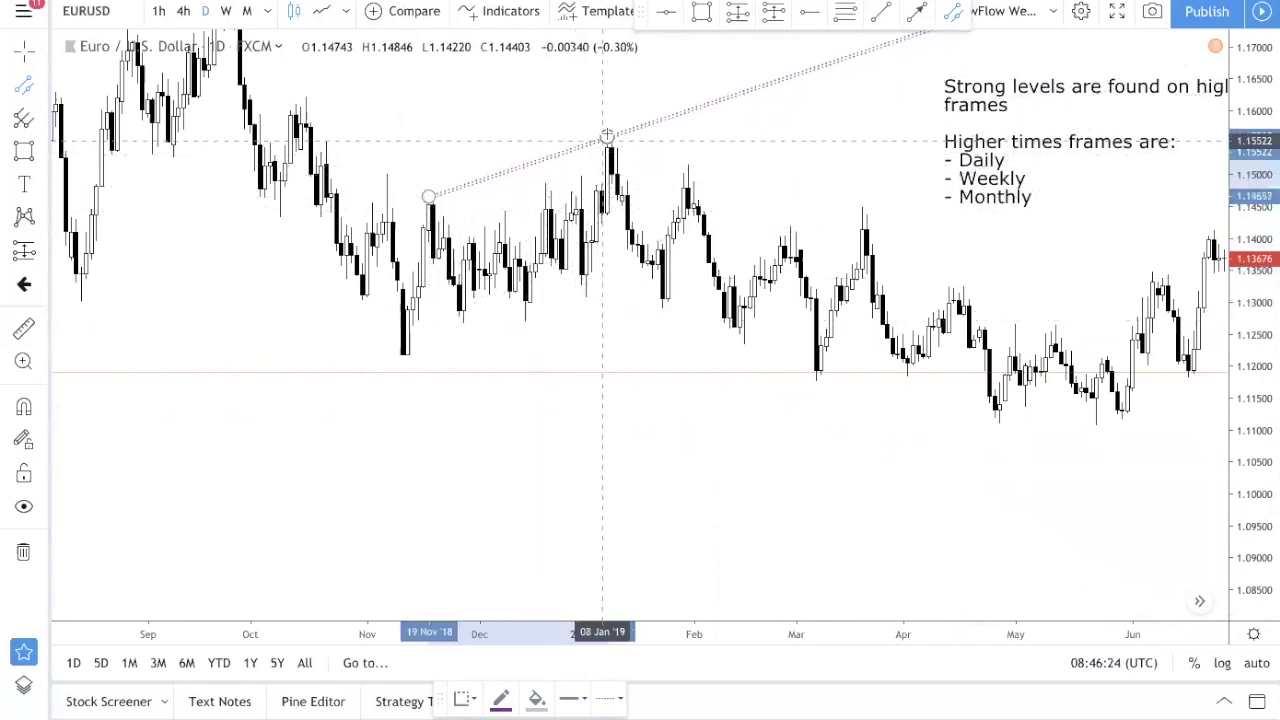
{"action": "left_click", "coordinate": [522, 318]}
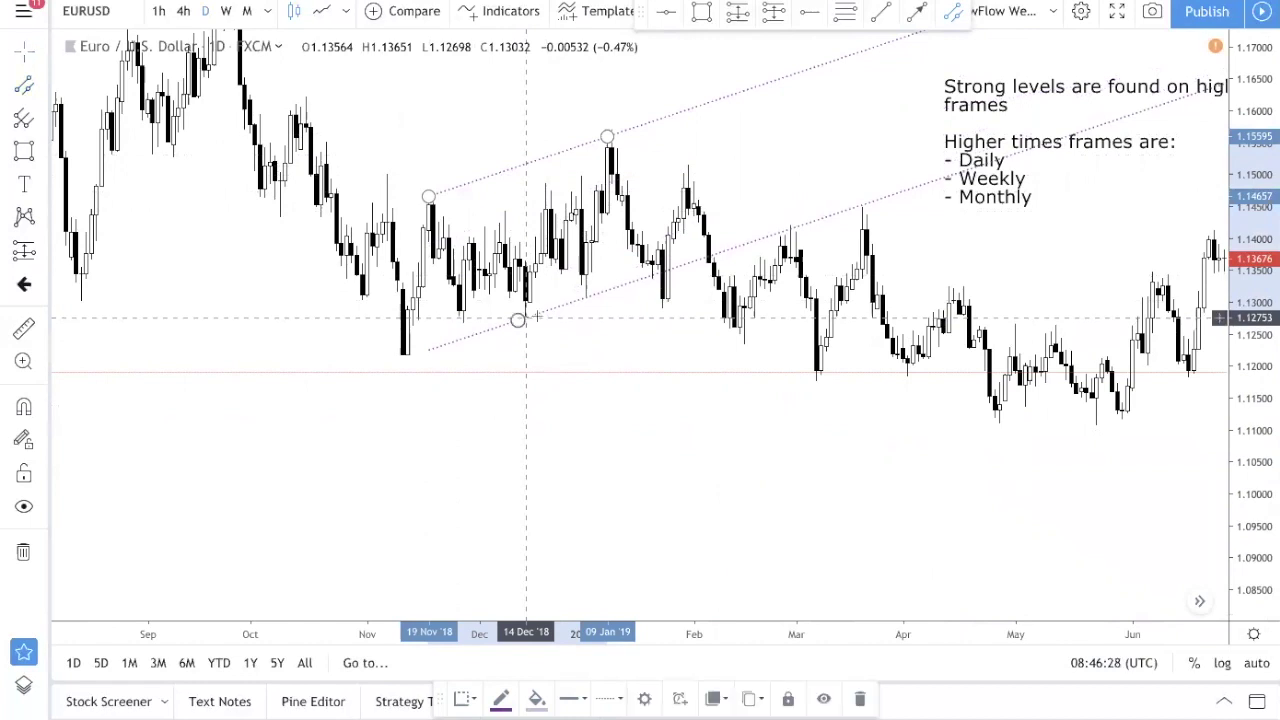
Step: Shift the channel slightly so its upper anchors sit at 16 November 2018 and 8 January 2019, near 1.1463 and 1.1554
{"action": "left_click", "coordinate": [598, 375]}
{"action": "mouse_move", "coordinate": [522, 320]}
{"action": "left_mouse_down"}
{"action": "mouse_move", "coordinate": [509, 308]}
{"action": "mouse_move", "coordinate": [517, 323]}
{"action": "left_mouse_up"}
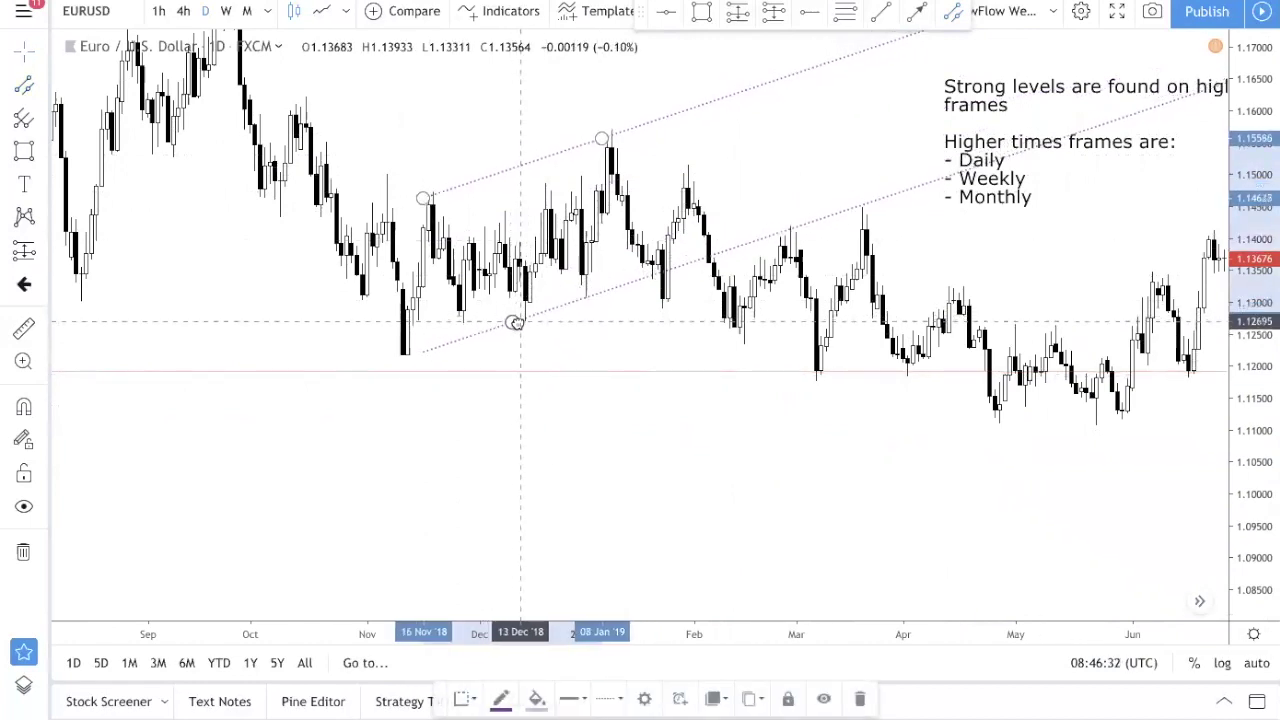
{"action": "left_click", "coordinate": [551, 323]}
{"action": "left_click", "coordinate": [512, 322]}
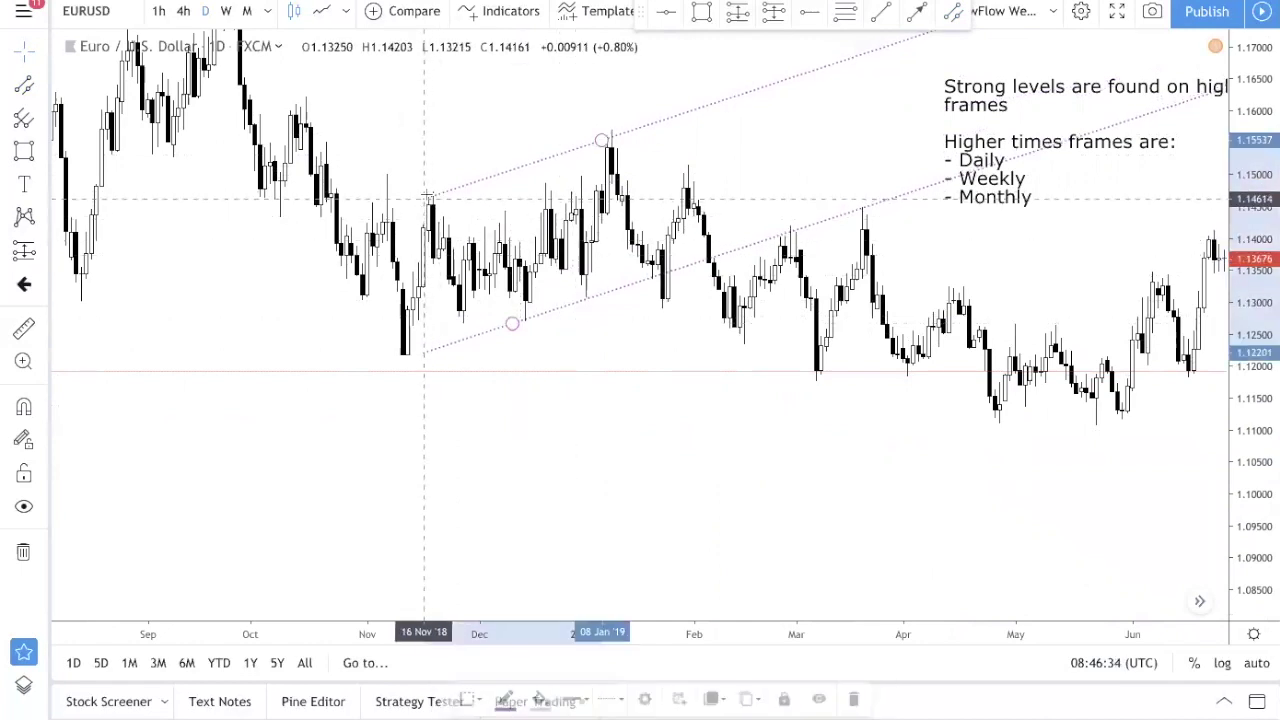
{"action": "mouse_move", "coordinate": [515, 328]}
{"action": "left_mouse_down"}
{"action": "mouse_move", "coordinate": [527, 303]}
{"action": "mouse_move", "coordinate": [455, 335]}
{"action": "mouse_move", "coordinate": [511, 323]}
{"action": "left_mouse_up"}
{"action": "left_click", "coordinate": [625, 340]}
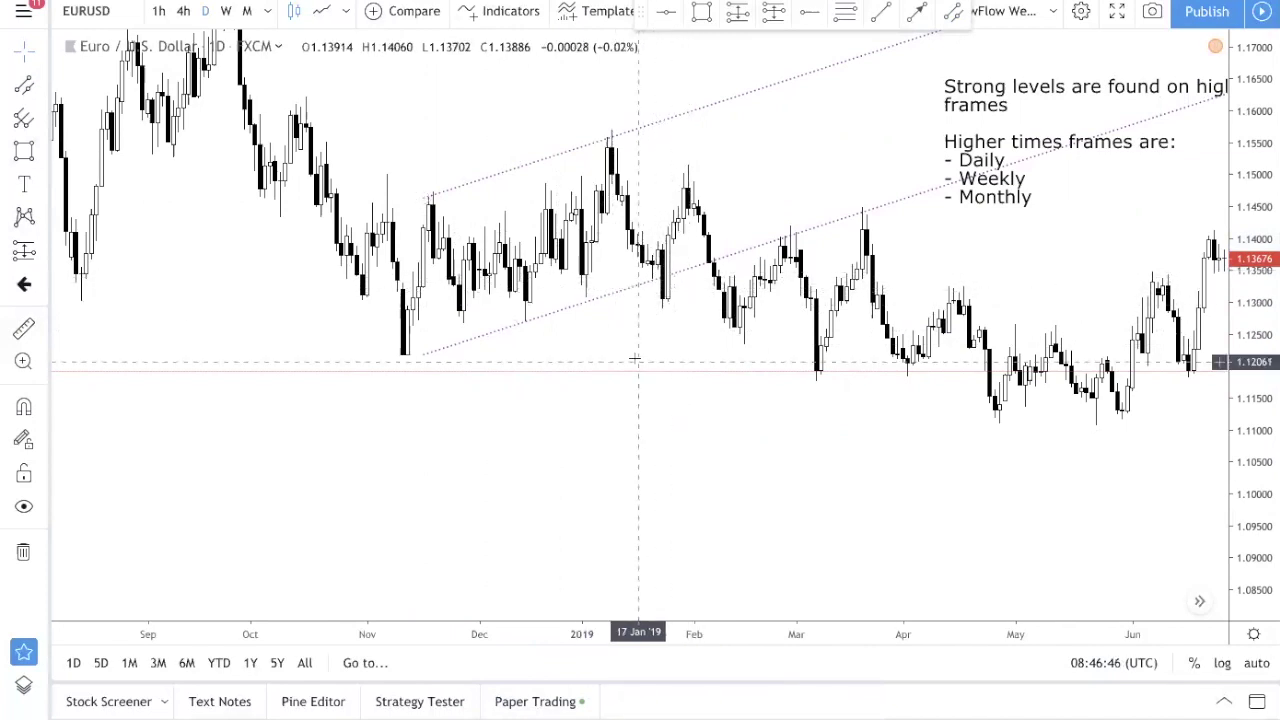
Step: Refit the channel's lower line by trying the late November and mid-December lows, and delete the channel
{"action": "left_click_drag", "start_coordinate": [686, 366], "coordinate": [757, 377]}
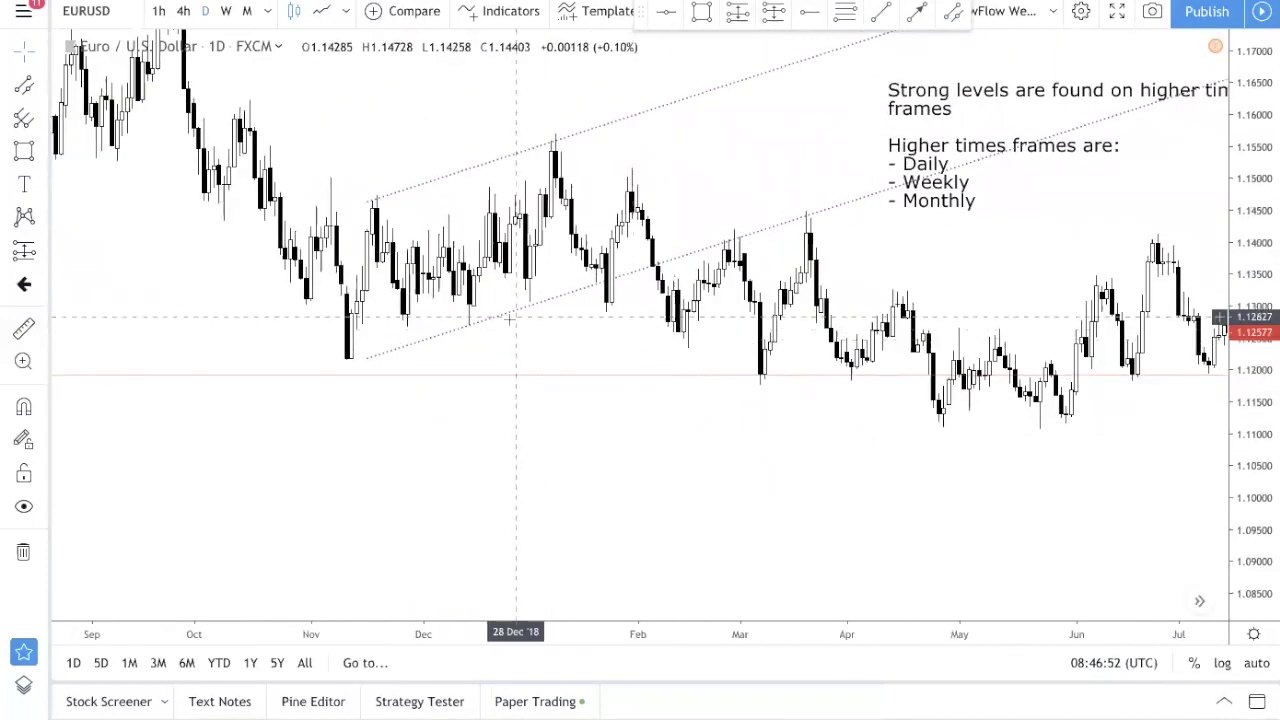
{"action": "left_click", "coordinate": [455, 329]}
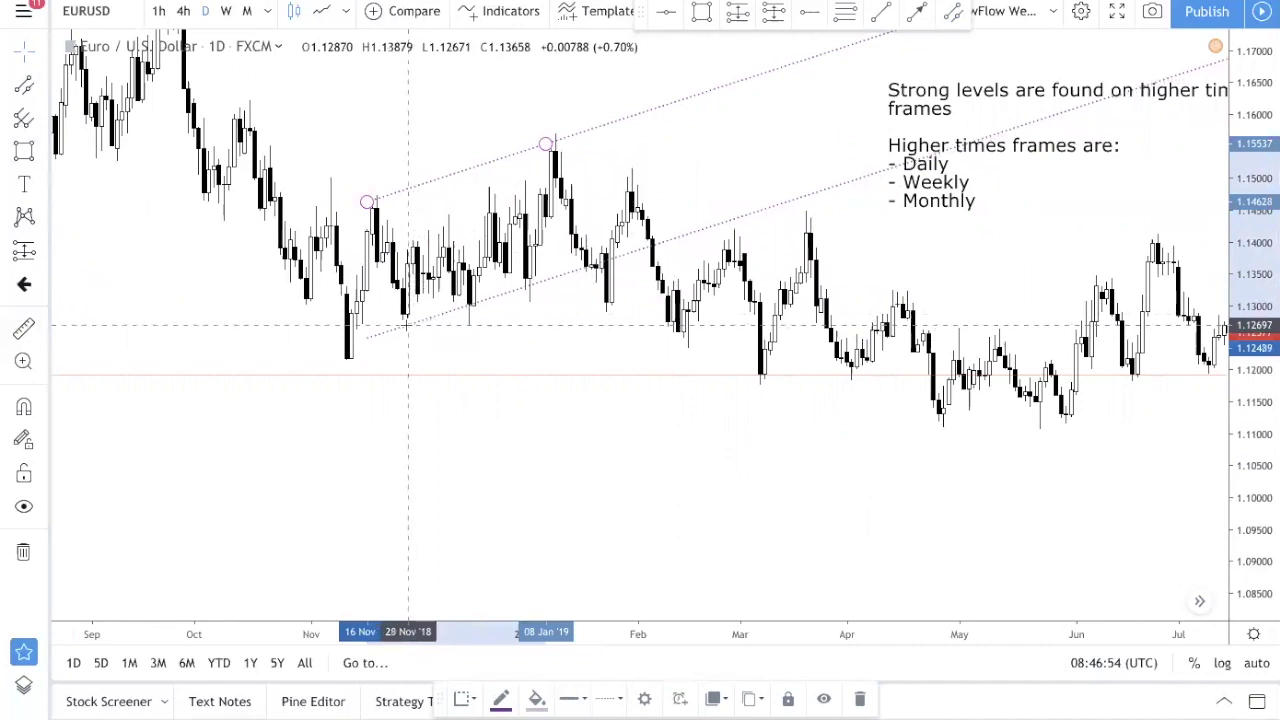
{"action": "left_click_drag", "start_coordinate": [404, 327], "coordinate": [523, 321]}
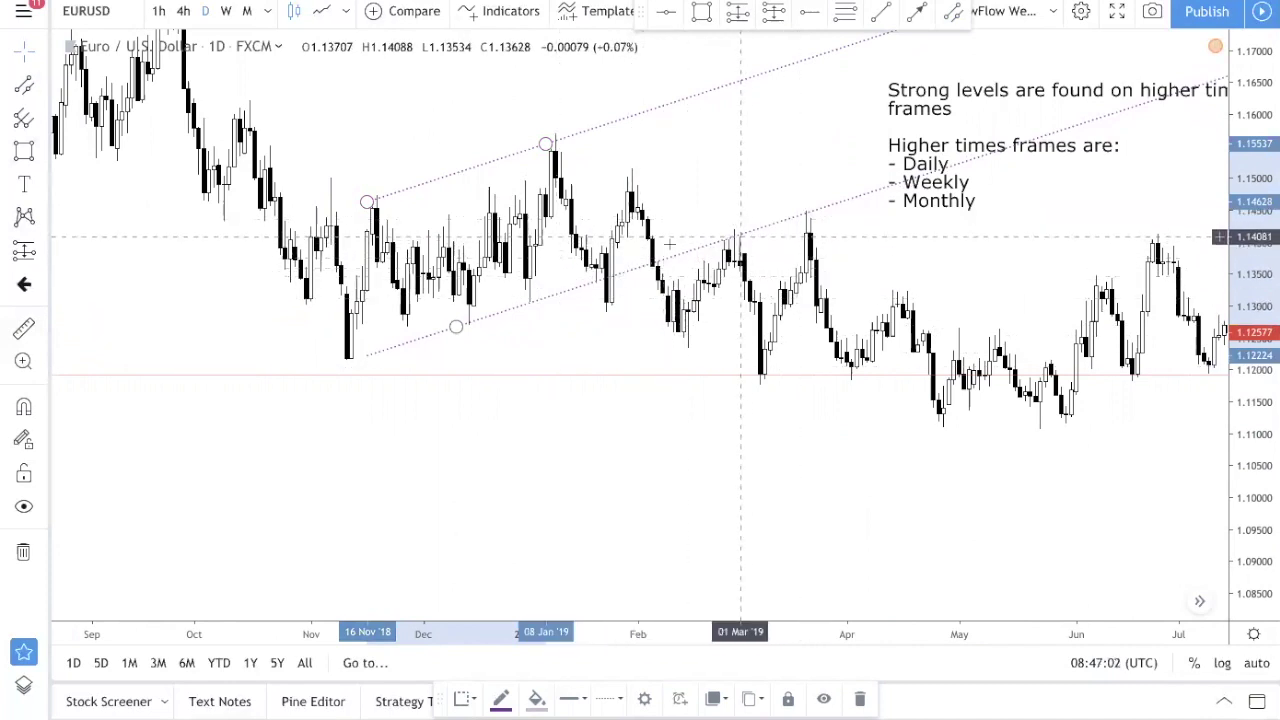
{"action": "left_click_drag", "start_coordinate": [457, 331], "coordinate": [470, 331]}
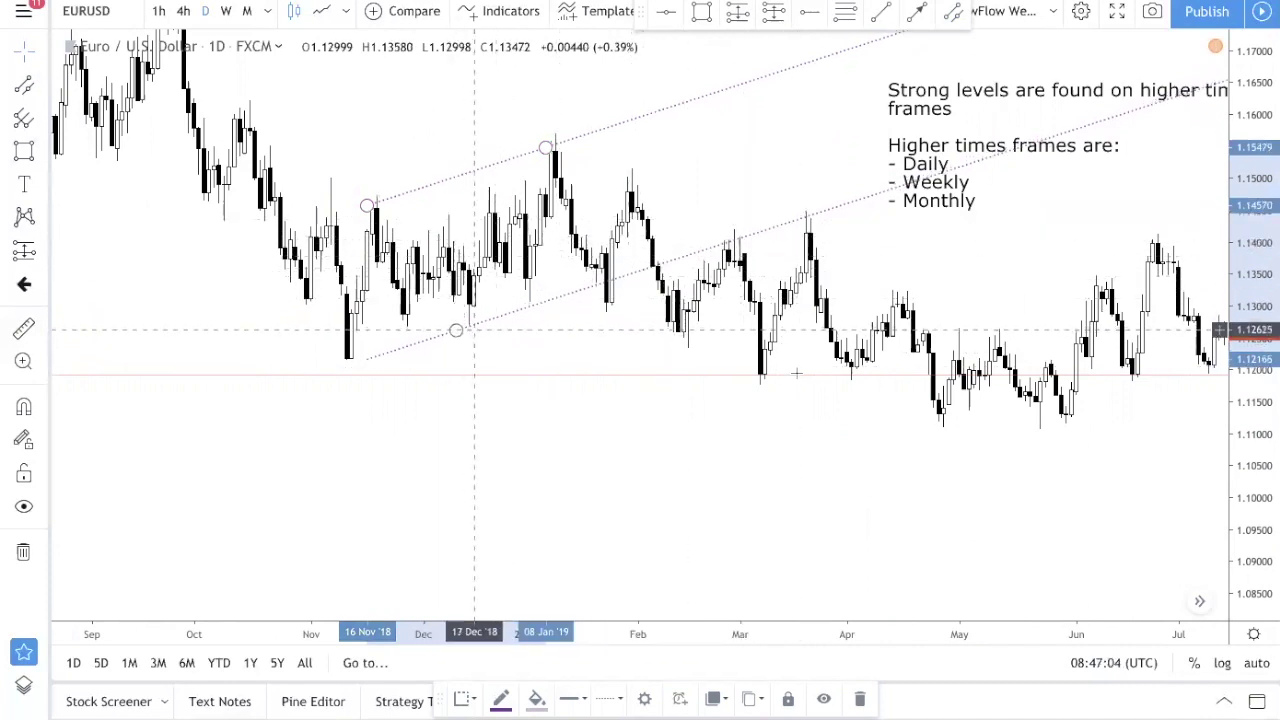
{"action": "left_click", "coordinate": [761, 367]}
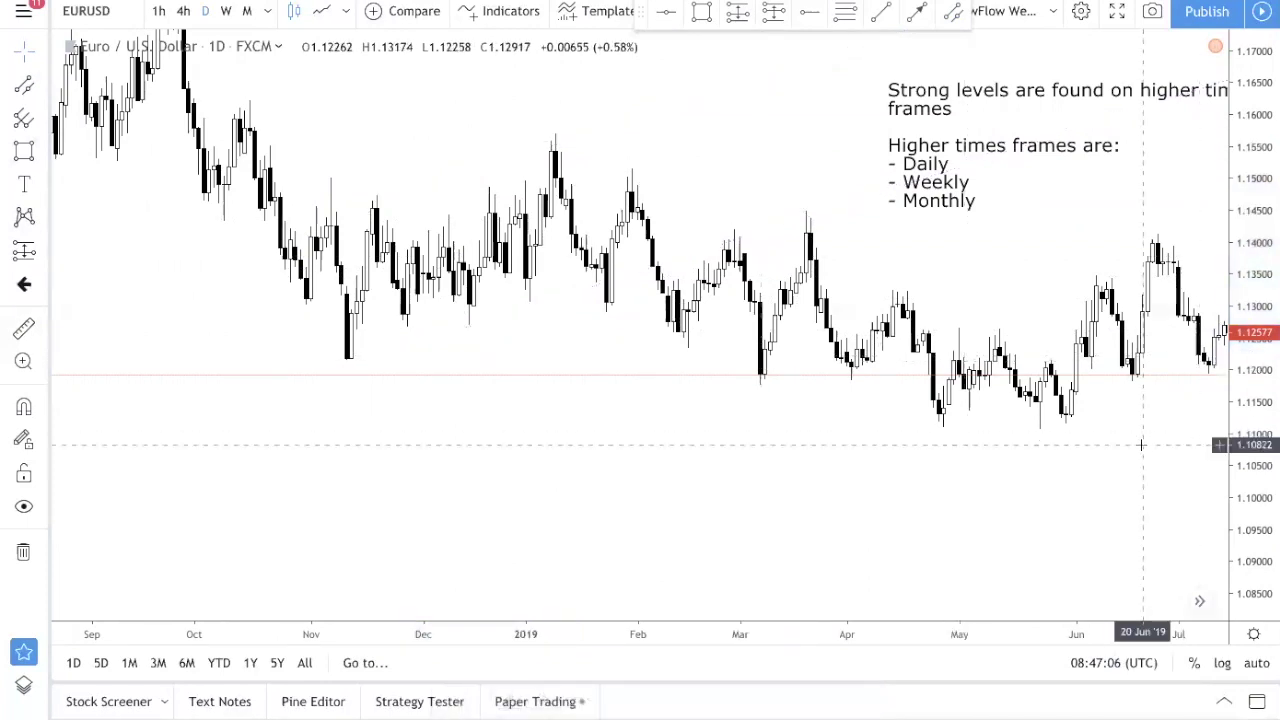
Step: Draw a parallel channel through the 7 June and 25 June 2019 highs, with its lower line at the mid-June low
{"action": "scroll", "coordinate": [889, 420], "scroll_direction": "right", "scroll_amount": 5}
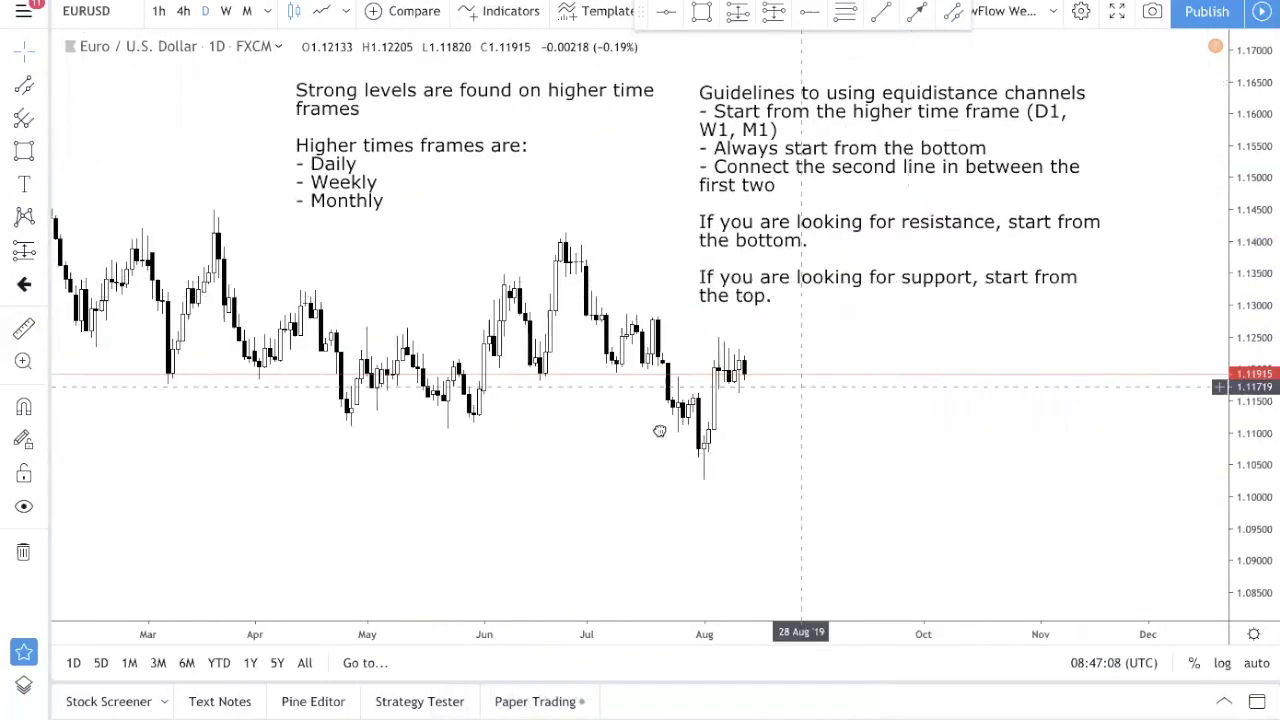
{"action": "scroll", "coordinate": [658, 430], "scroll_direction": "left", "scroll_amount": 2}
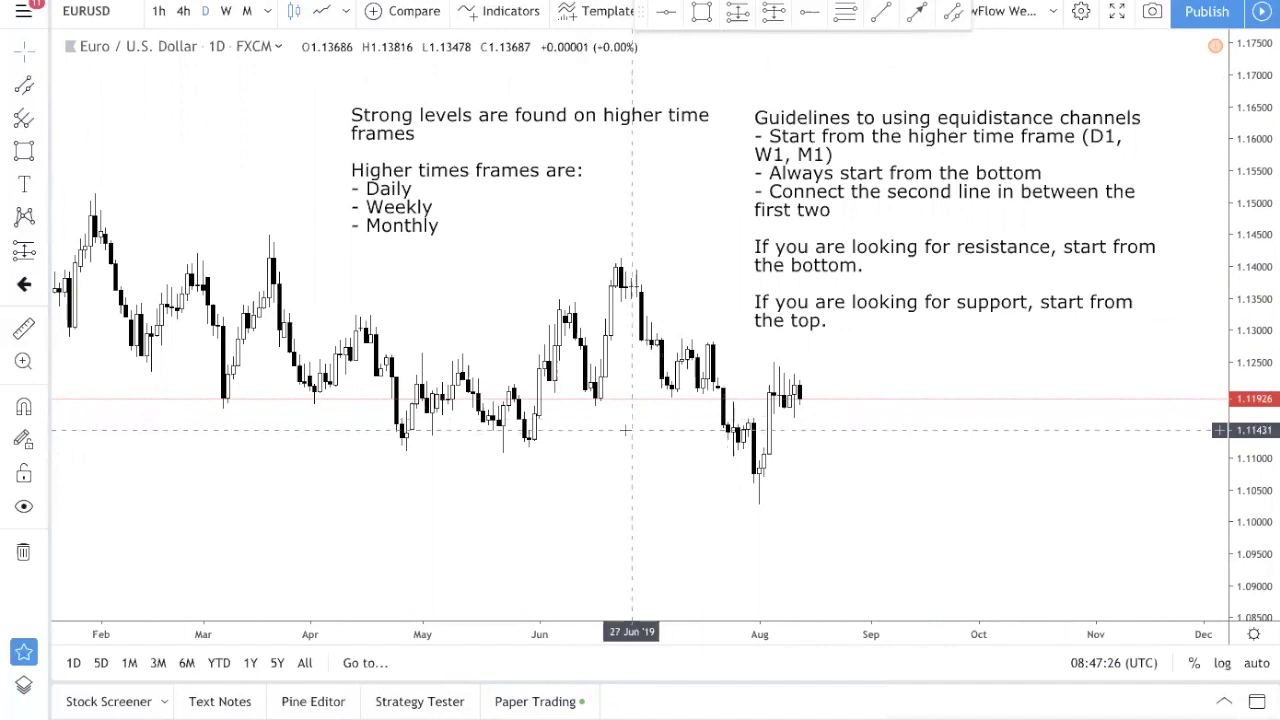
{"action": "left_click", "coordinate": [29, 90]}
{"action": "left_click", "coordinate": [560, 297]}
{"action": "left_click", "coordinate": [620, 260]}
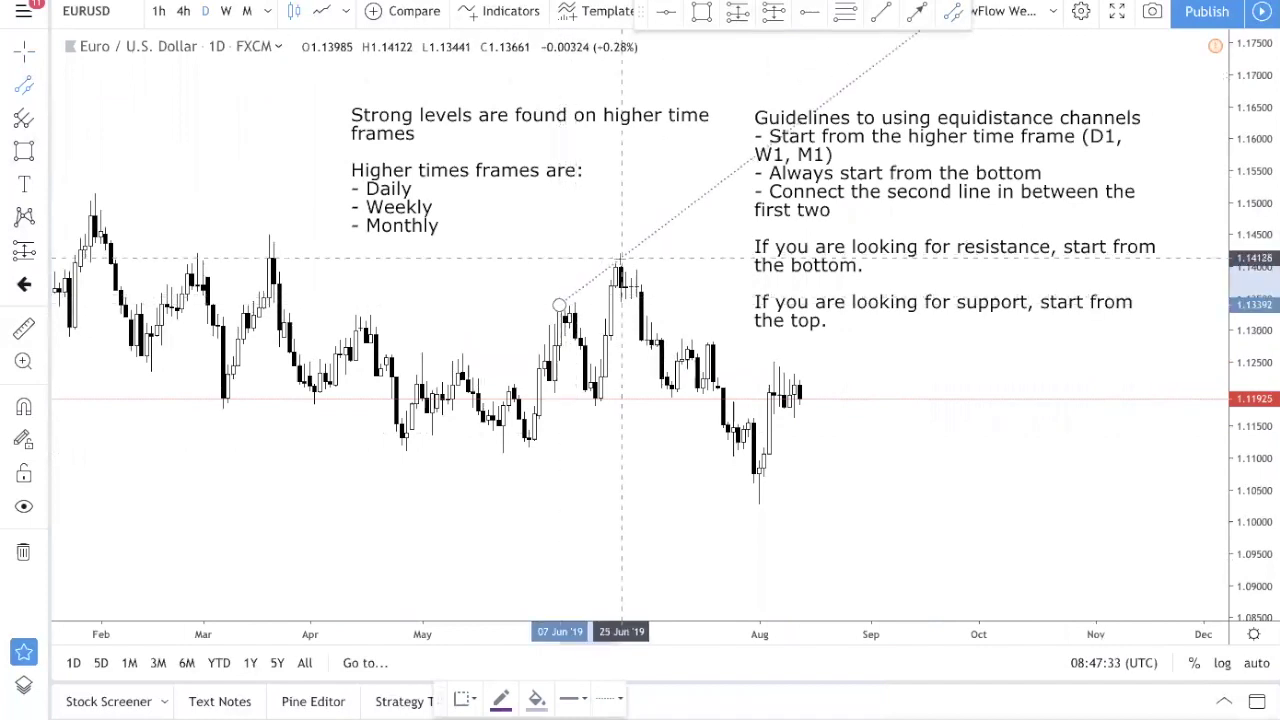
{"action": "left_click", "coordinate": [597, 402]}
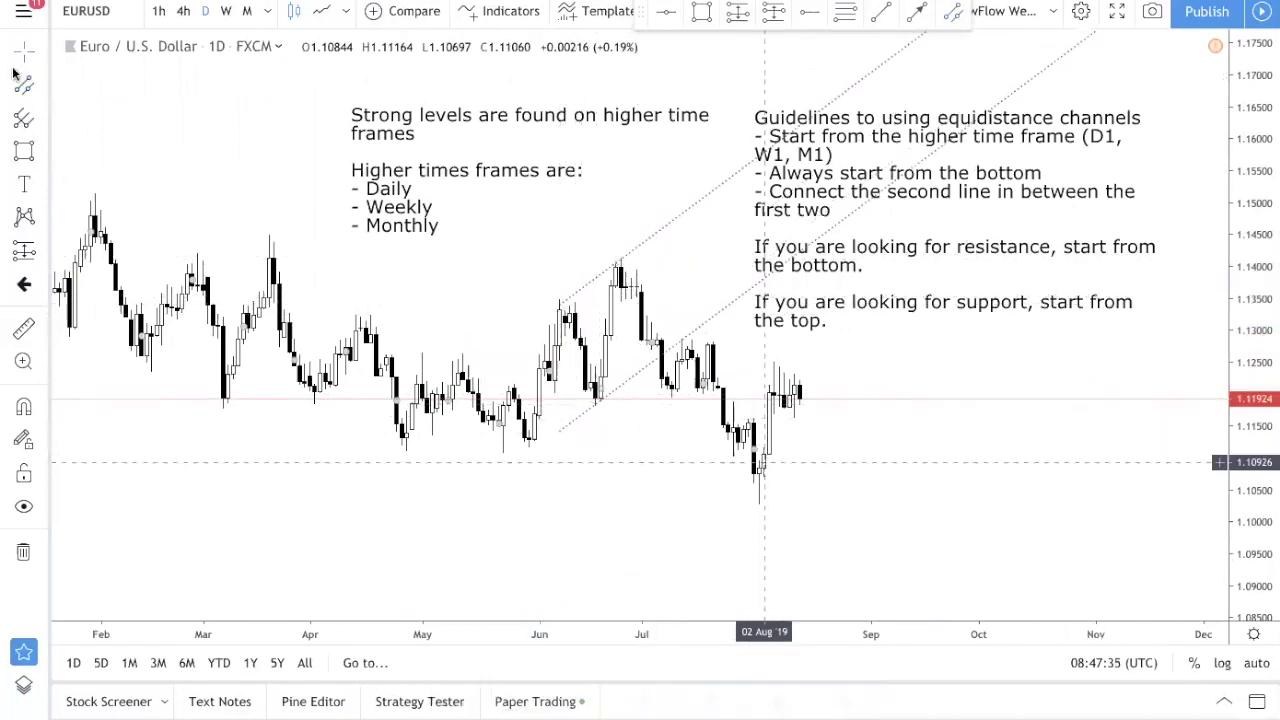
Step: Draw a second parallel channel from the 1 May high to the late June high, with its lower line at the late May low
{"action": "left_click", "coordinate": [422, 354]}
{"action": "left_click", "coordinate": [625, 256]}
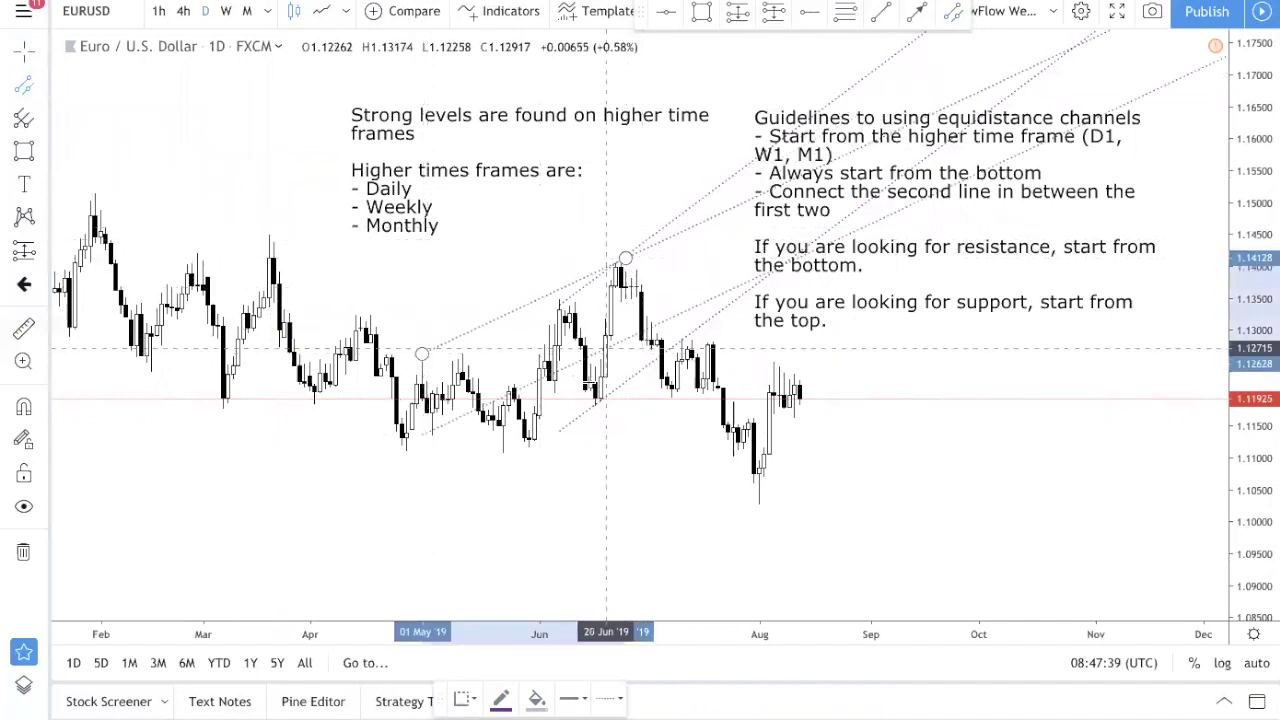
{"action": "left_click", "coordinate": [524, 446]}
{"action": "key", "text": "Escape"}
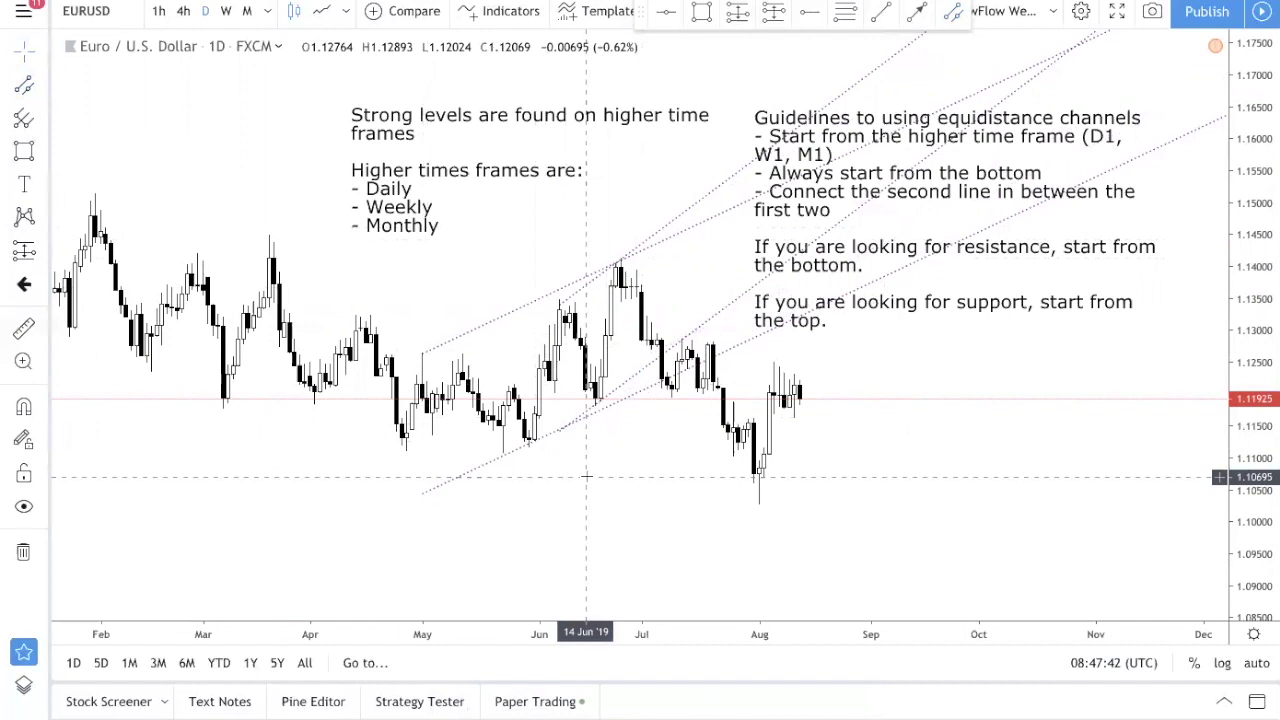